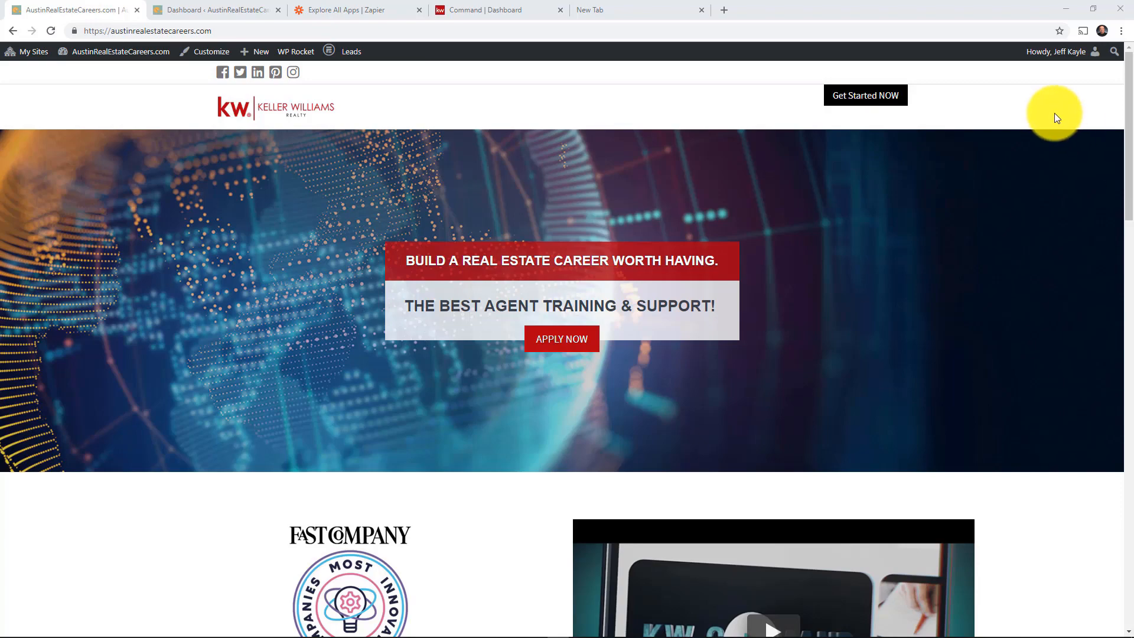
Step: Submit the filled-in Get Started Today! application form near the end of the recruiting site's home page
left_click_drag(1129, 122, 1063, 539)
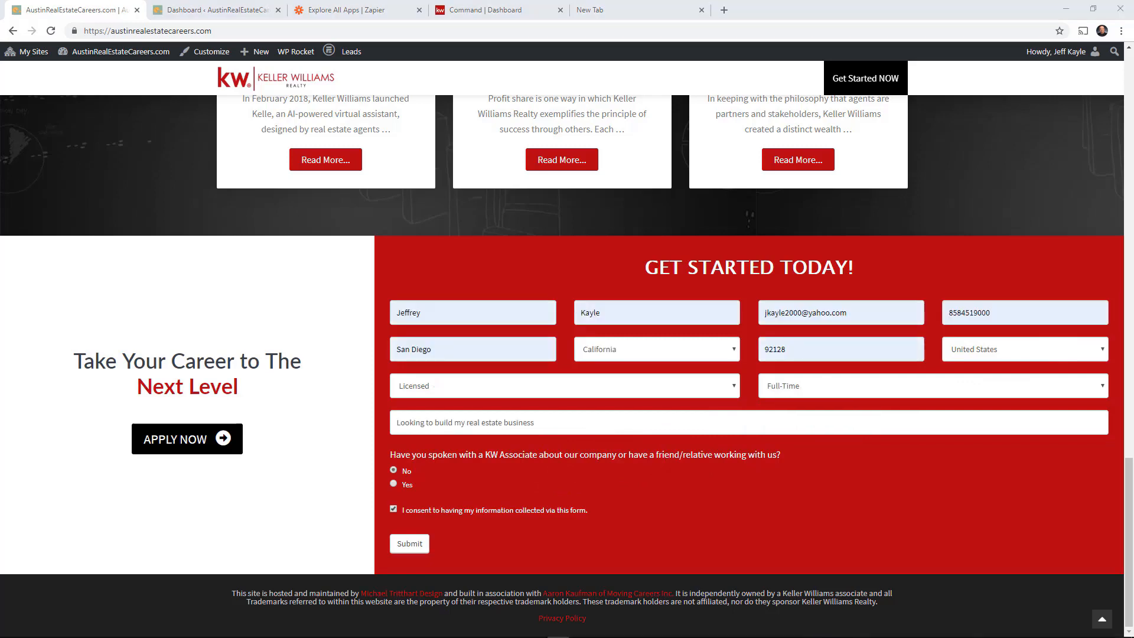
left_click(404, 550)
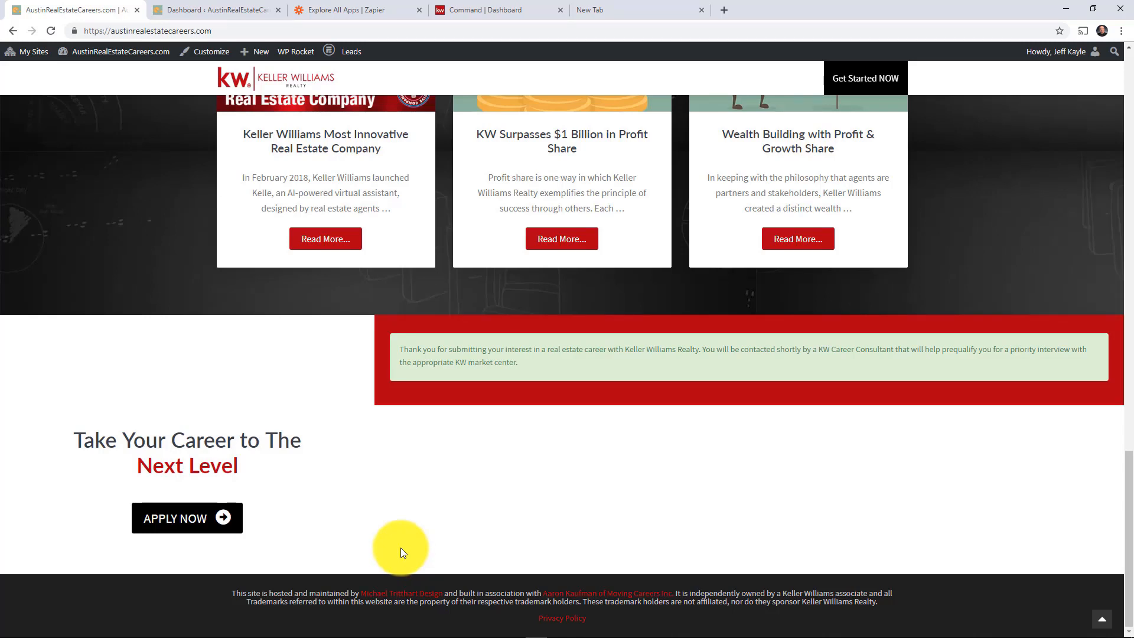
Step: Request an API key from the site's admin dashboard, submitting the full name and e-mail in the Recruiting Site API Request form
left_click(230, 6)
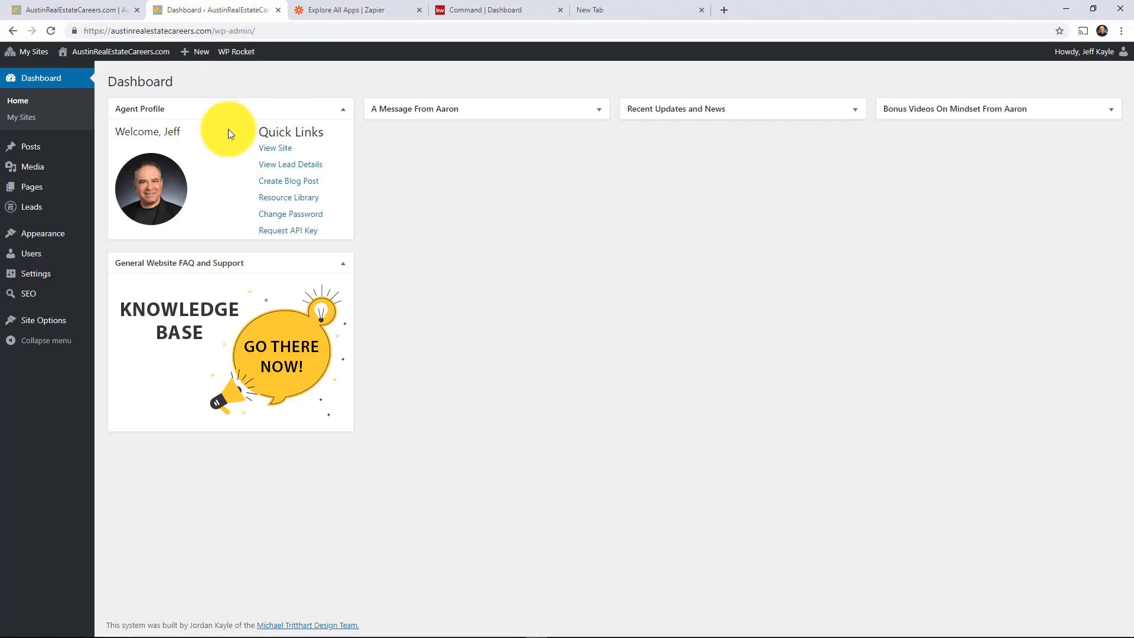
left_click(302, 238)
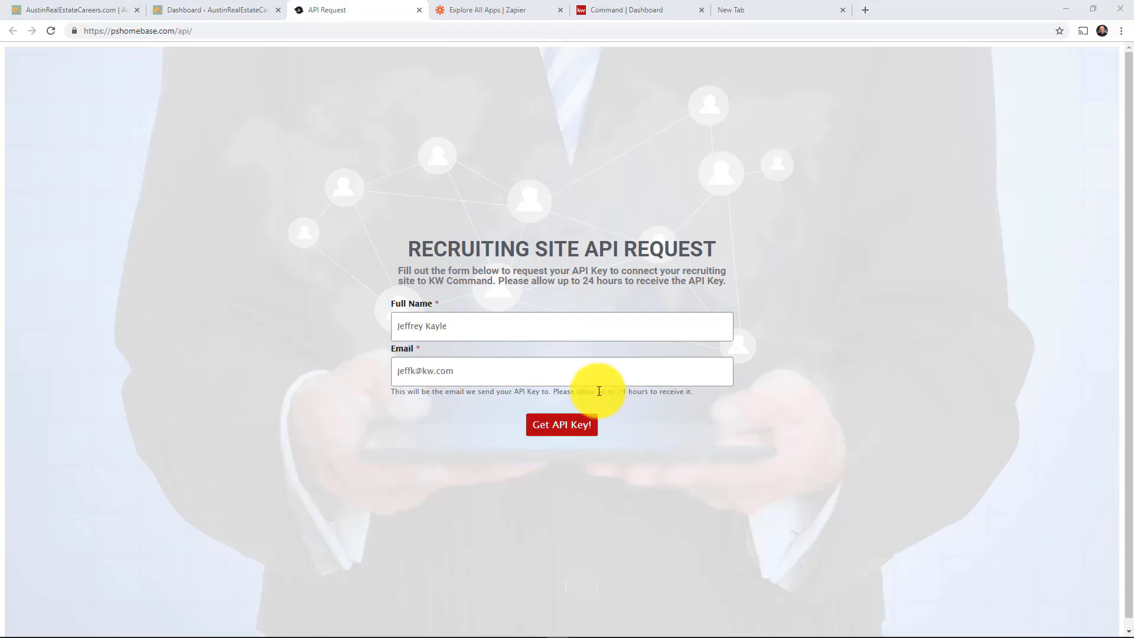
left_click(563, 427)
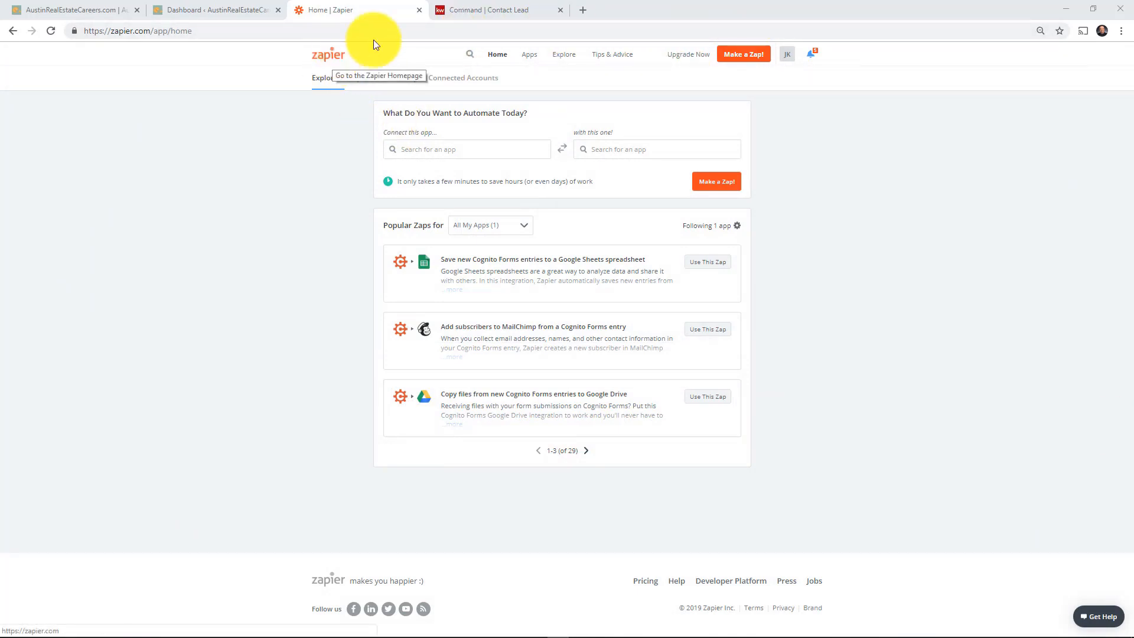
Step: Create a new zap in Zapier with Formidable Forms as the trigger app and New Entry as the trigger
left_click(738, 58)
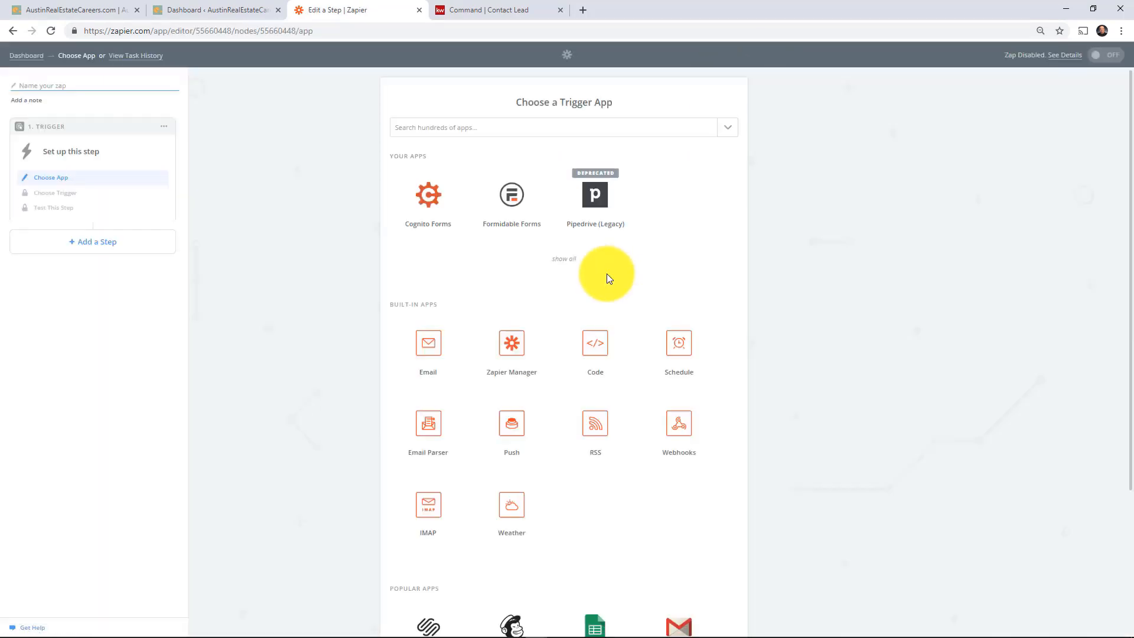
left_click(485, 126)
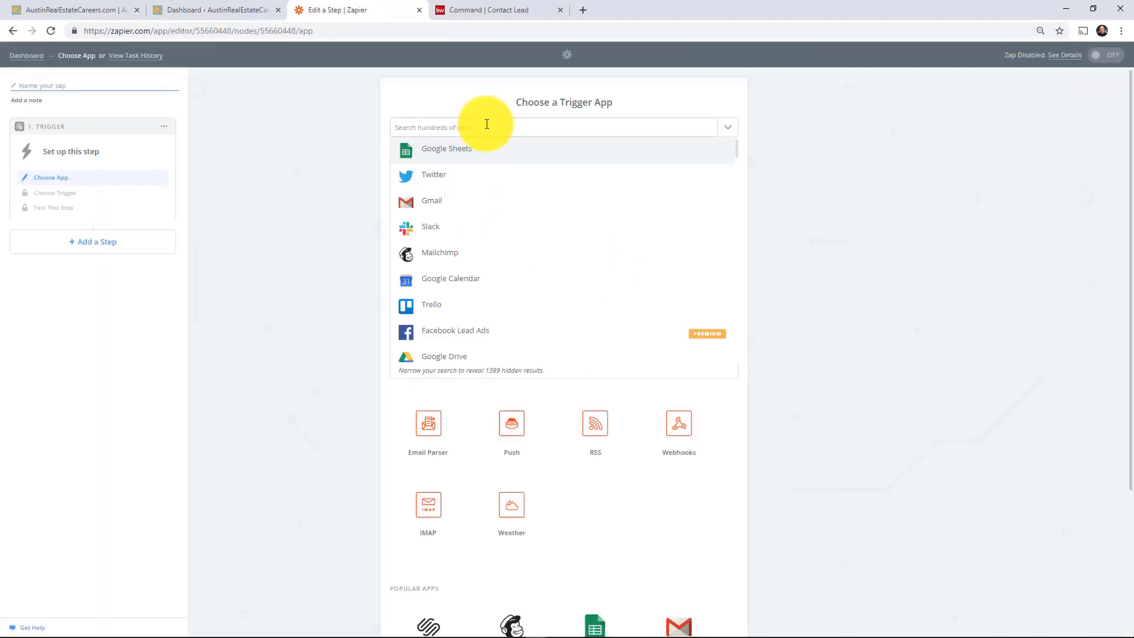
type("for")
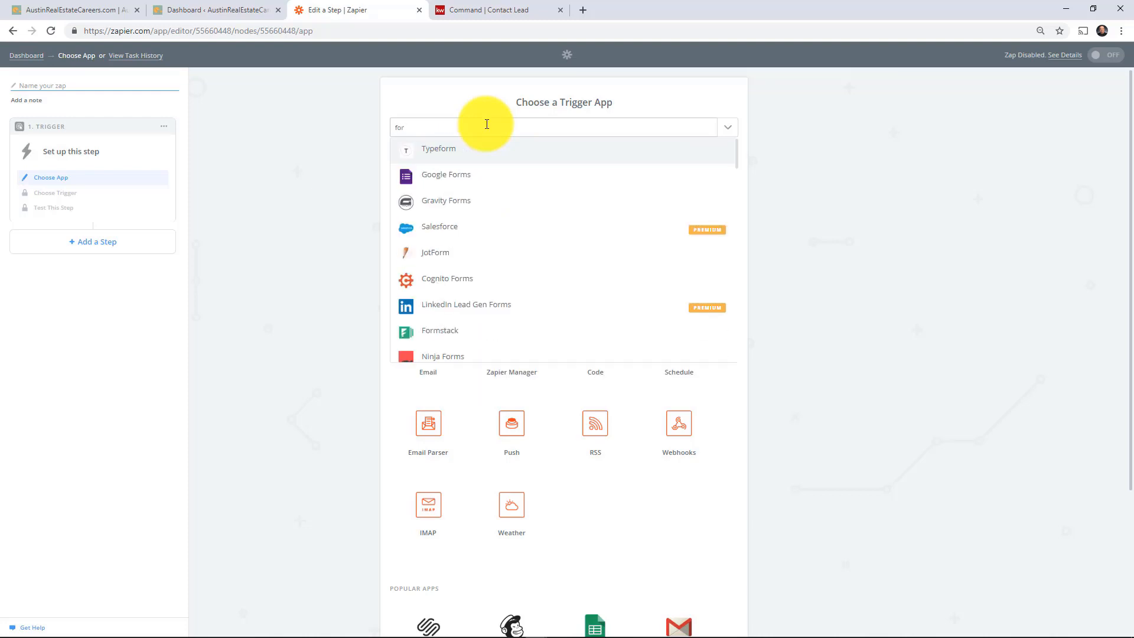
type("m")
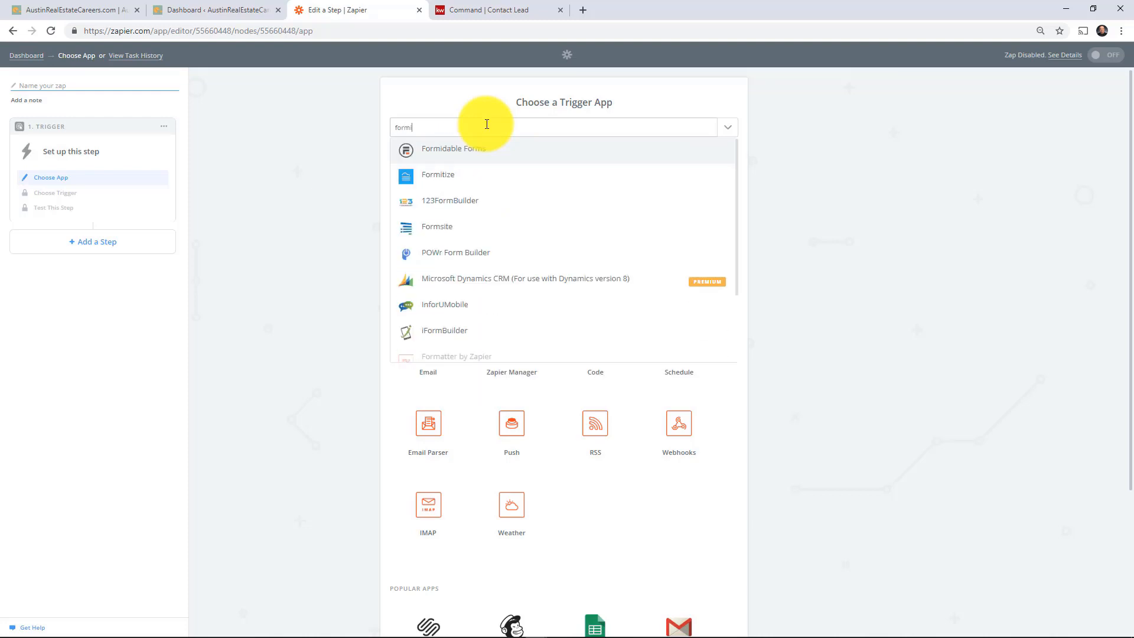
type("i")
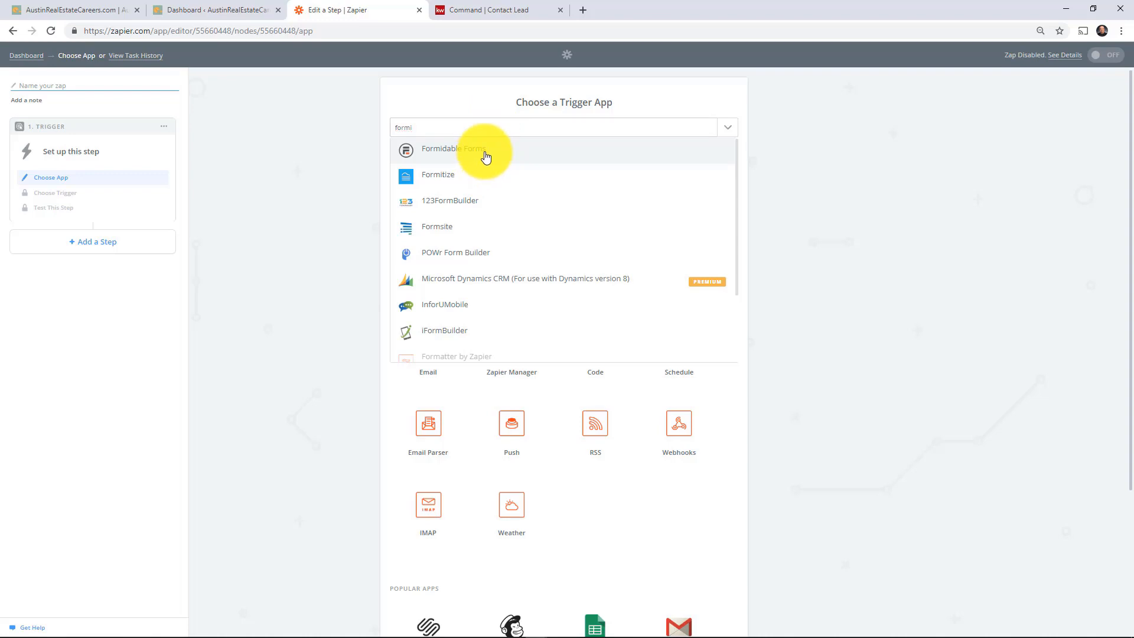
left_click(485, 154)
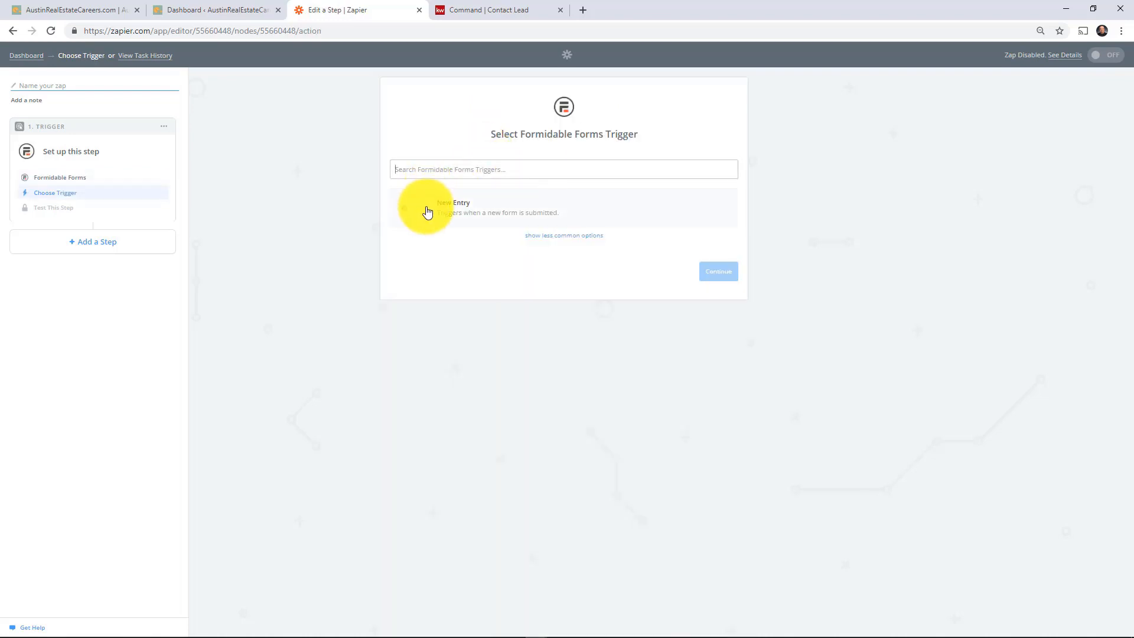
left_click(428, 212)
left_click(706, 276)
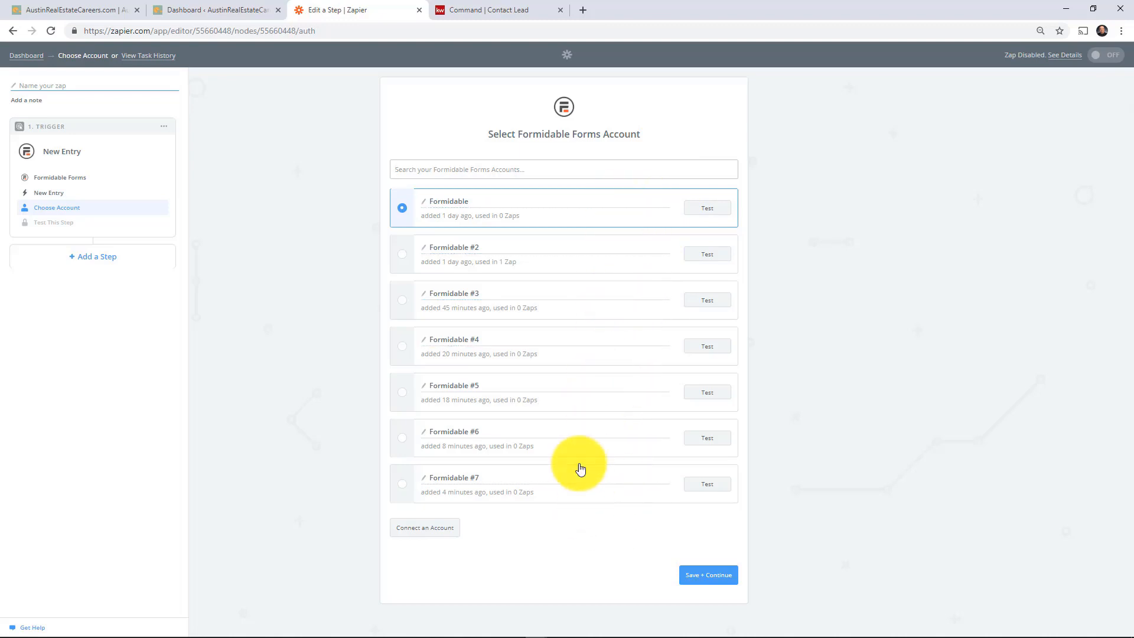
left_click(449, 532)
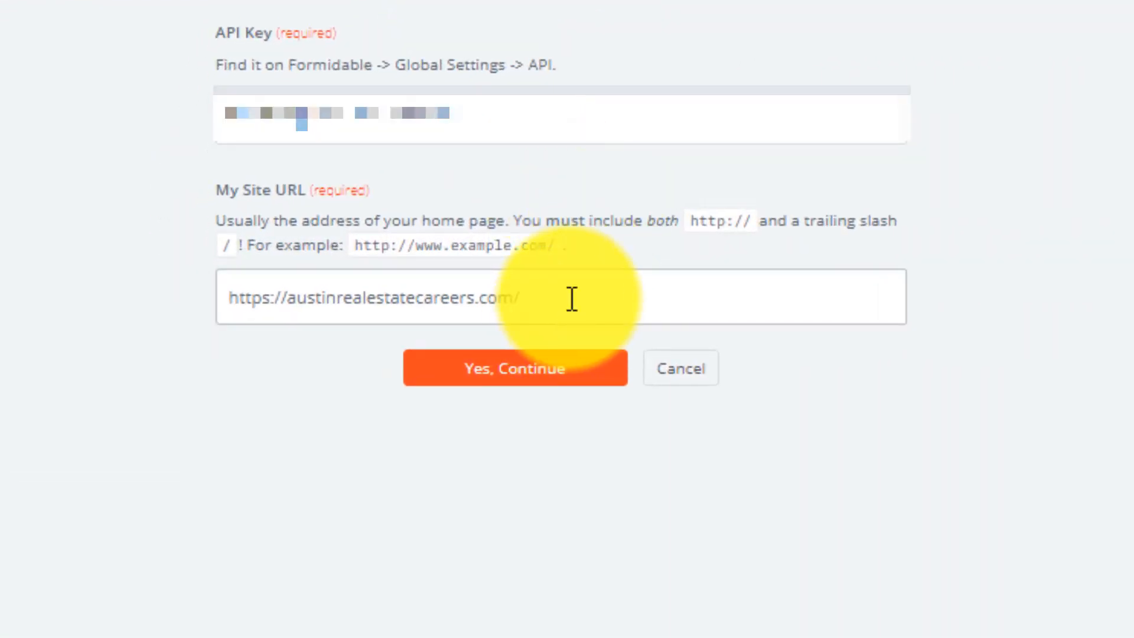
double_click(518, 297)
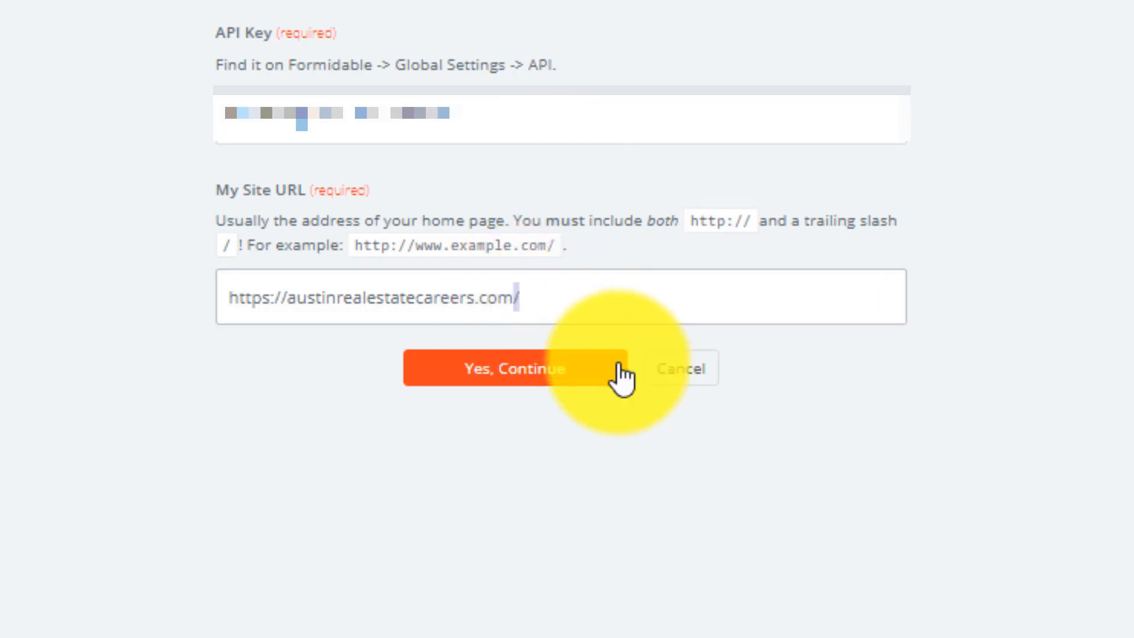
left_click(558, 380)
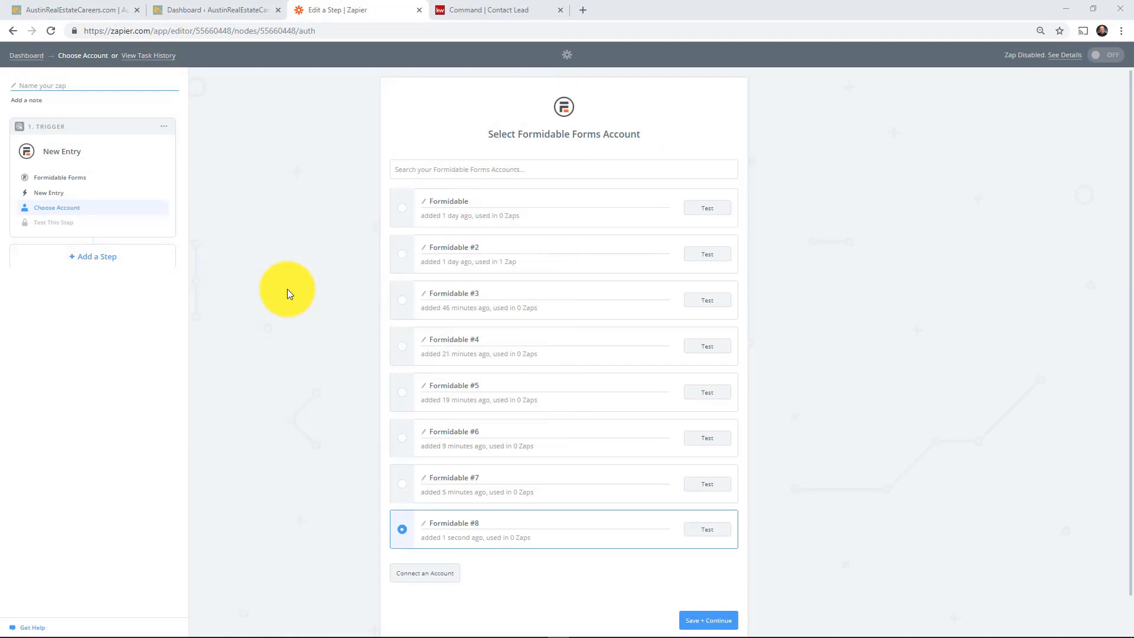
left_click(721, 527)
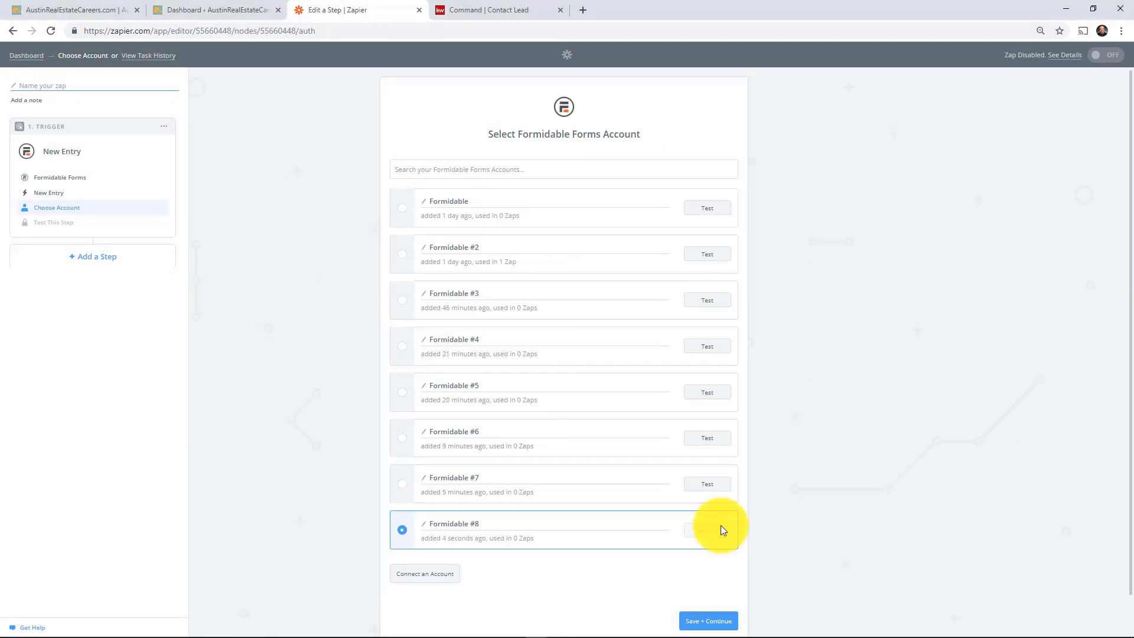
scroll(738, 501, "down", 1)
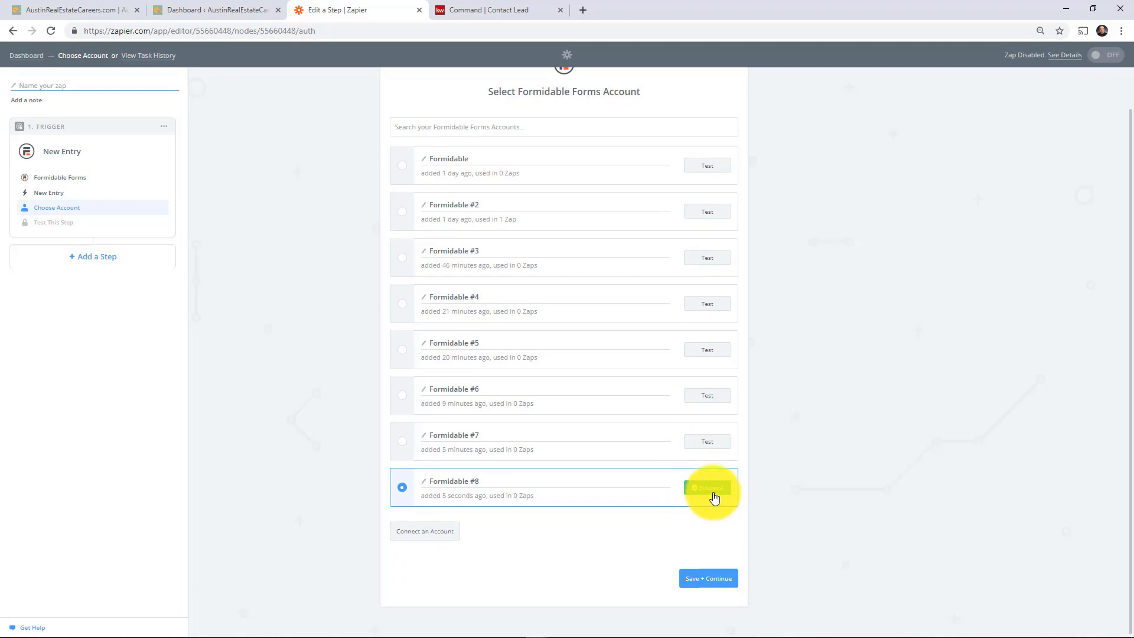
left_click(717, 579)
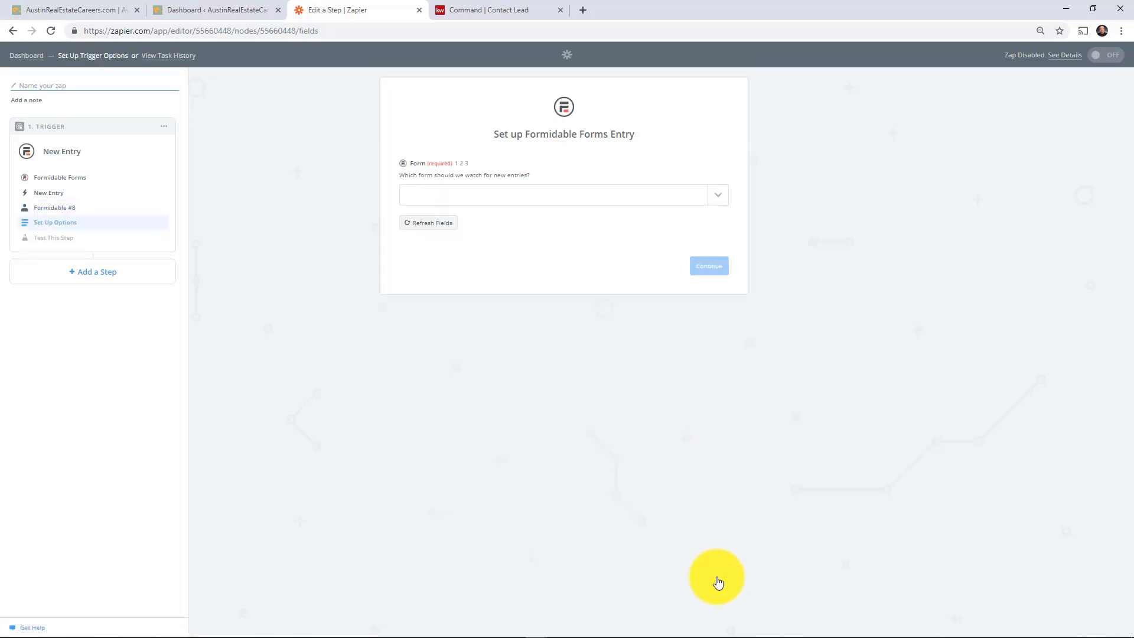
Step: Set the trigger to watch the Get Started Today! form and pull in sample entries
left_click(715, 198)
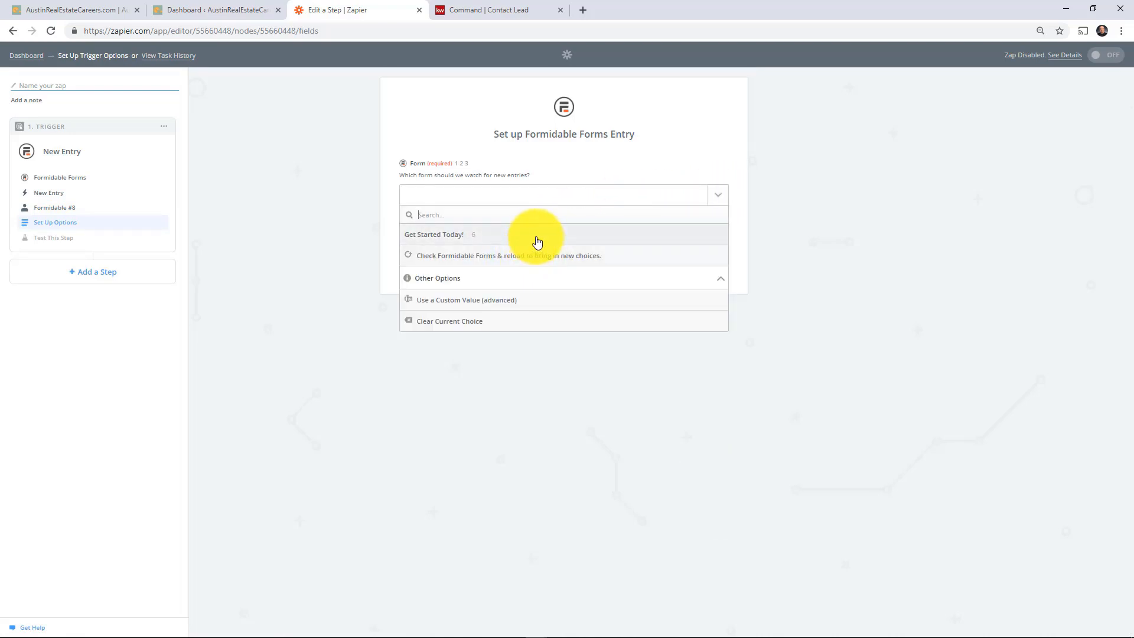
left_click(538, 239)
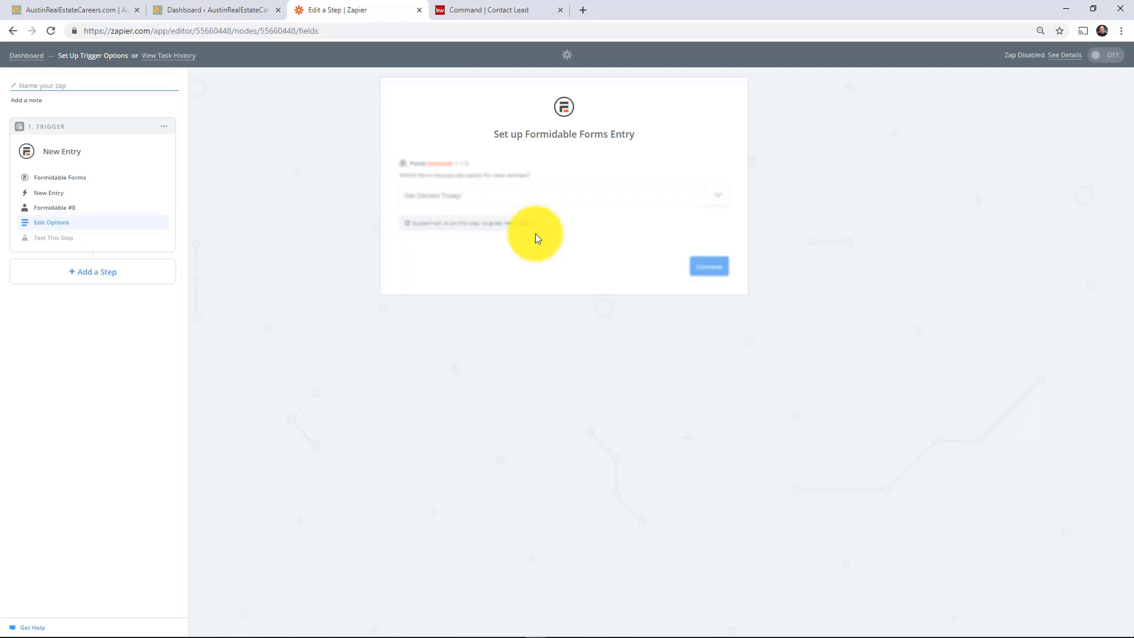
left_click(709, 267)
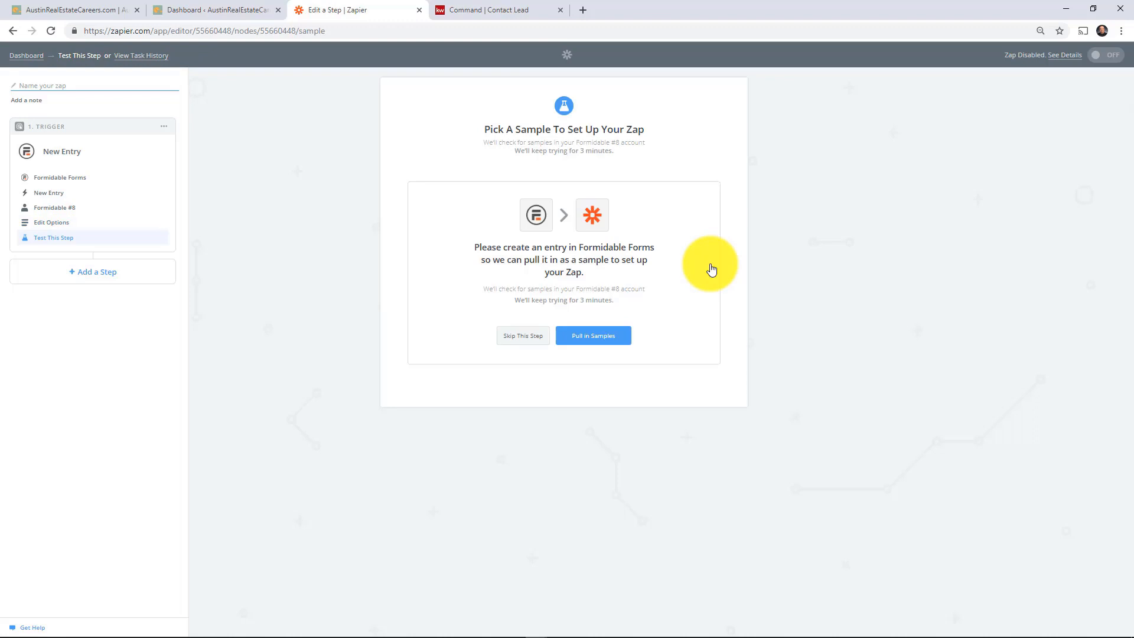
left_click(615, 336)
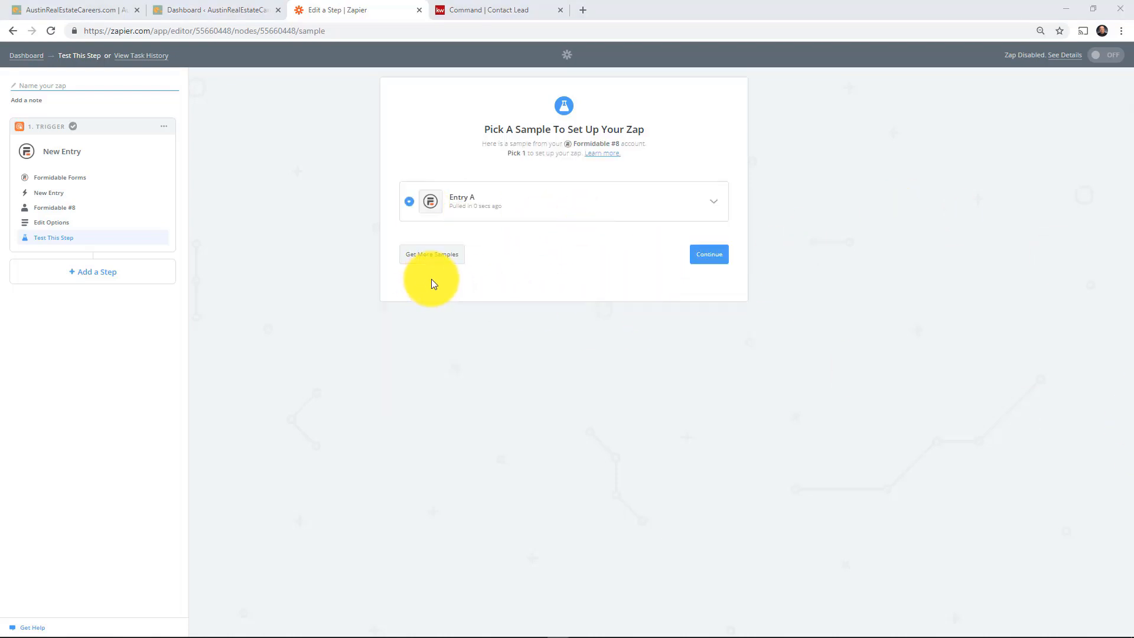
Step: Review the field data of sample Entry A and accept it as the trigger's sample
left_click(717, 204)
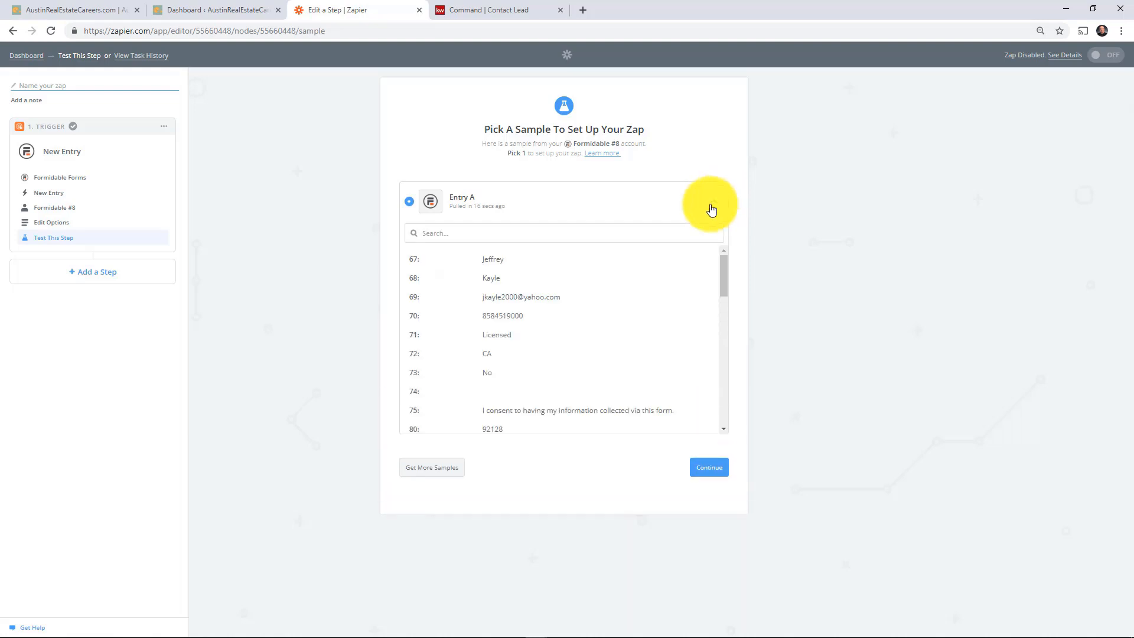
left_click(717, 201)
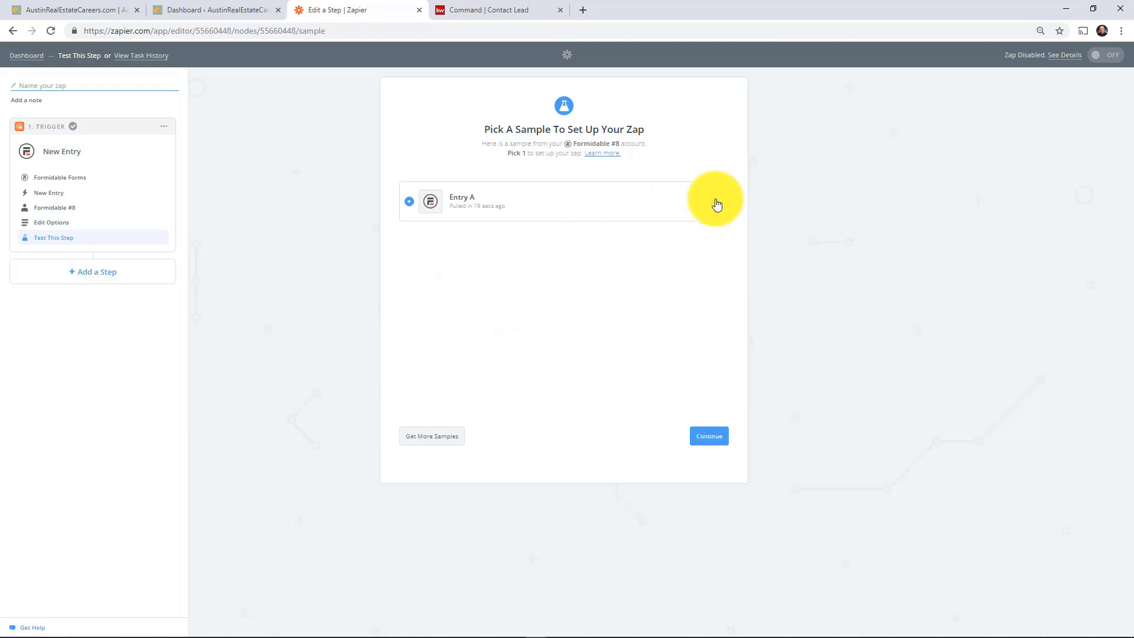
left_click(716, 259)
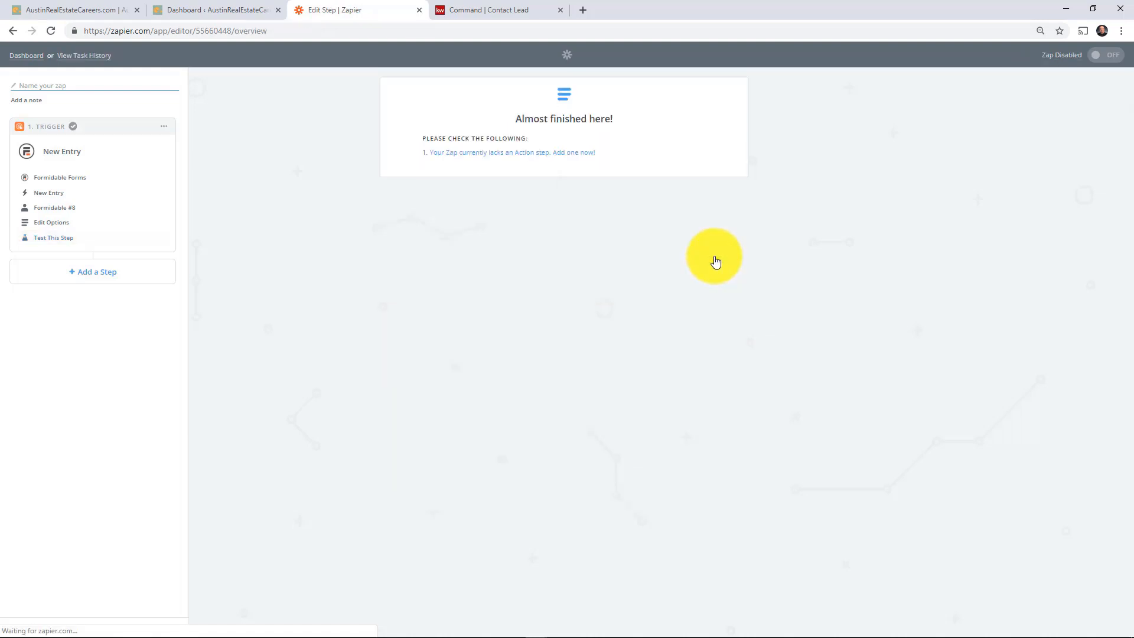
Step: Add an action step to the zap using Keller Williams Command with the Create Lead action
left_click(557, 154)
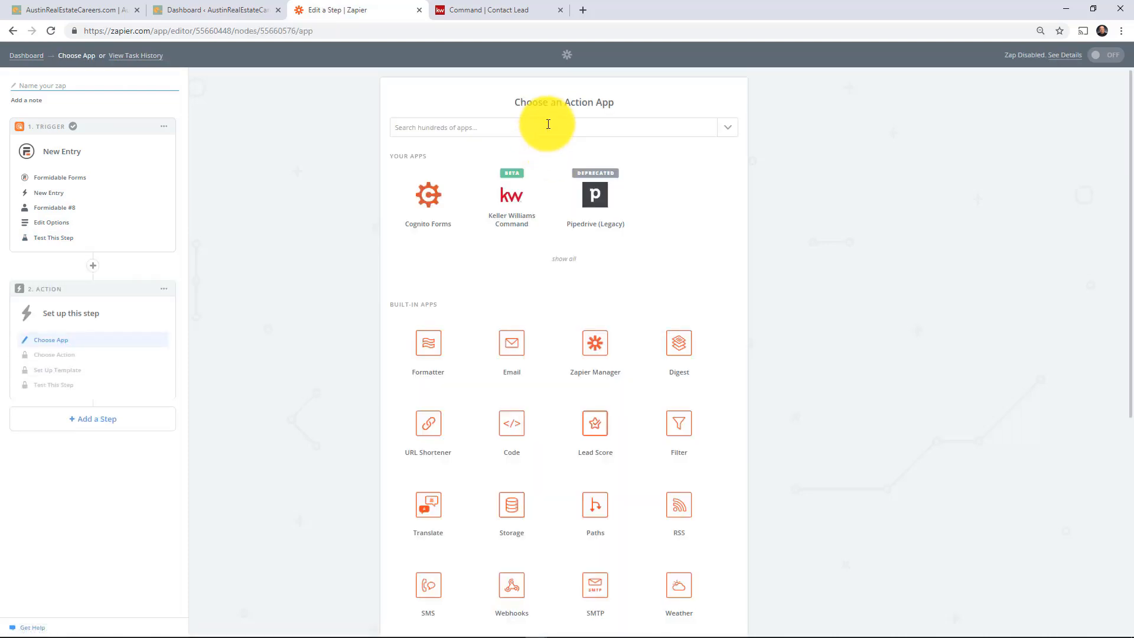
left_click(548, 124)
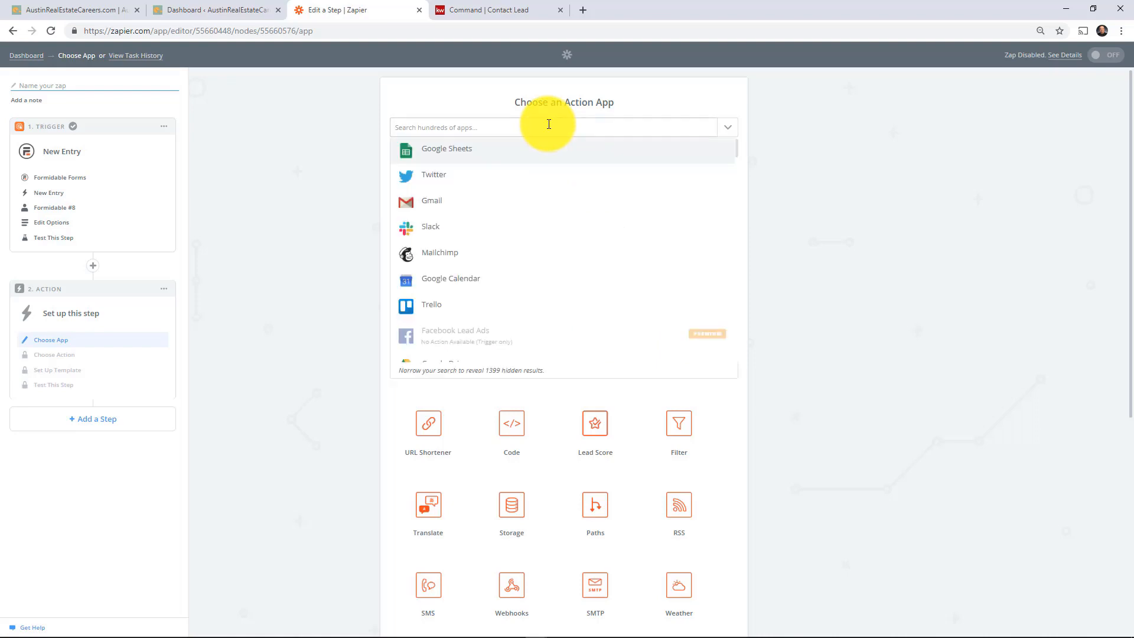
type("keller")
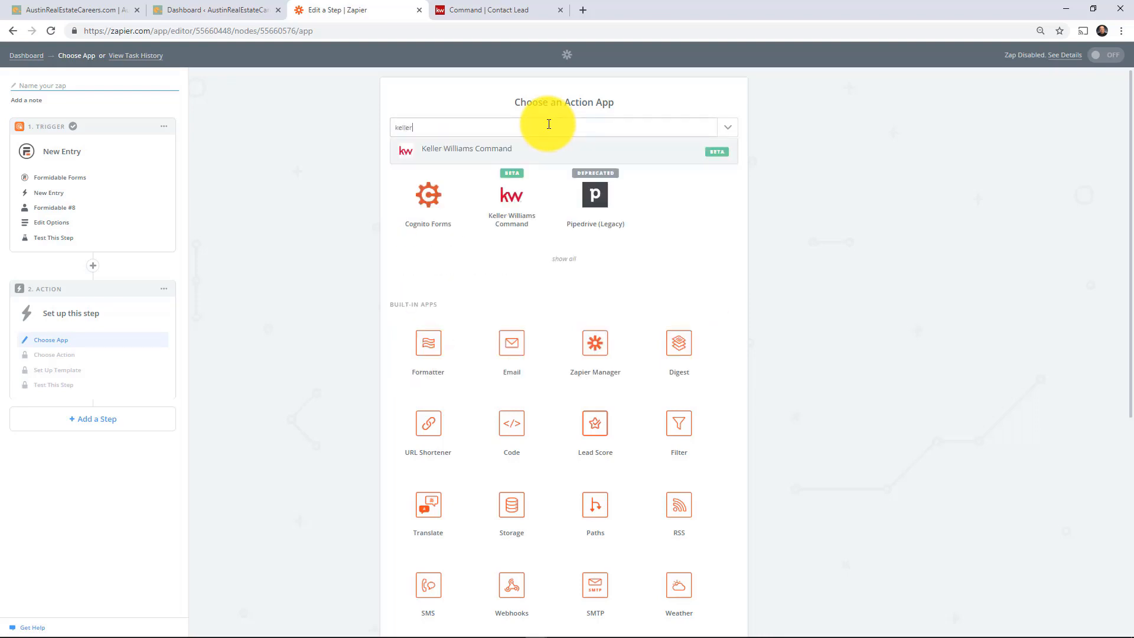
left_click(534, 210)
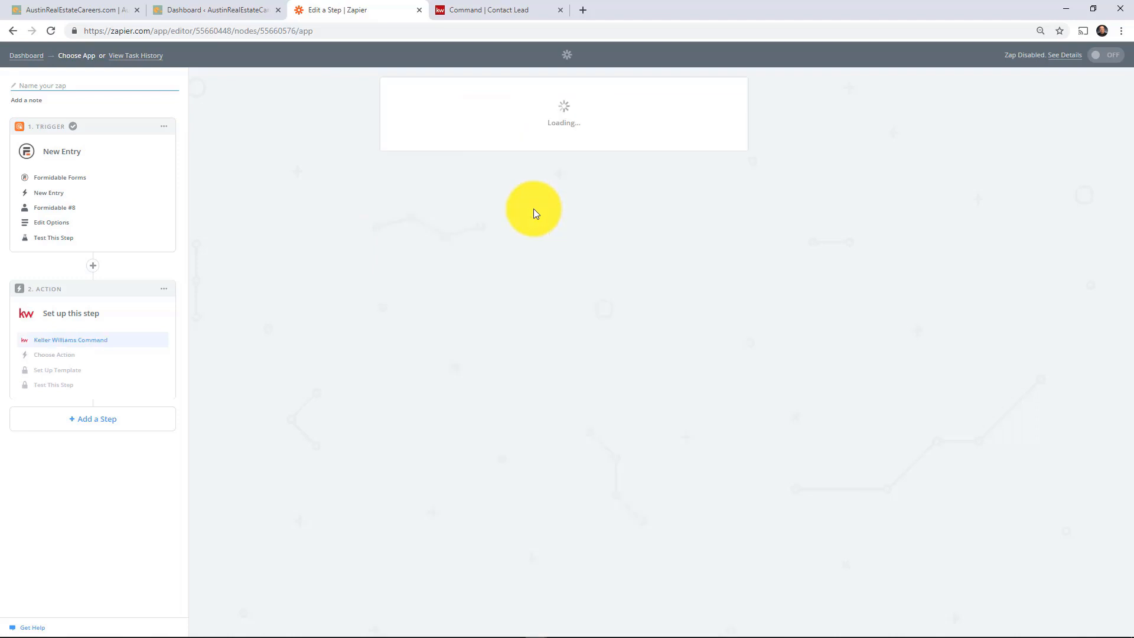
left_click(709, 262)
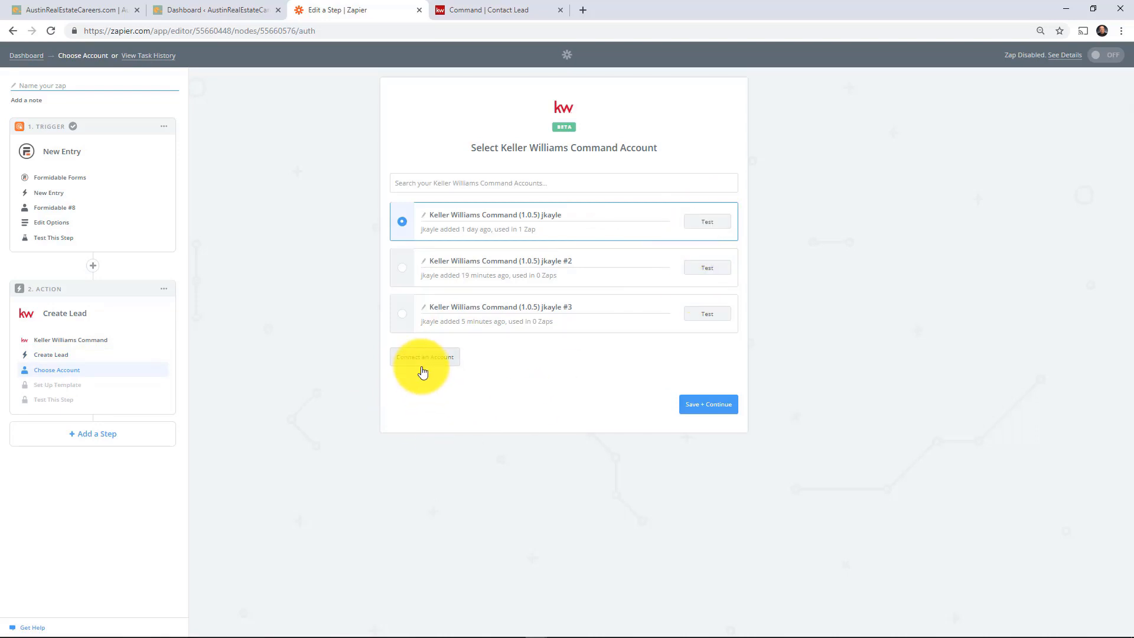
Step: Connect a new Keller Williams Command account with the account username and password, then test and save it for the action
left_click(423, 357)
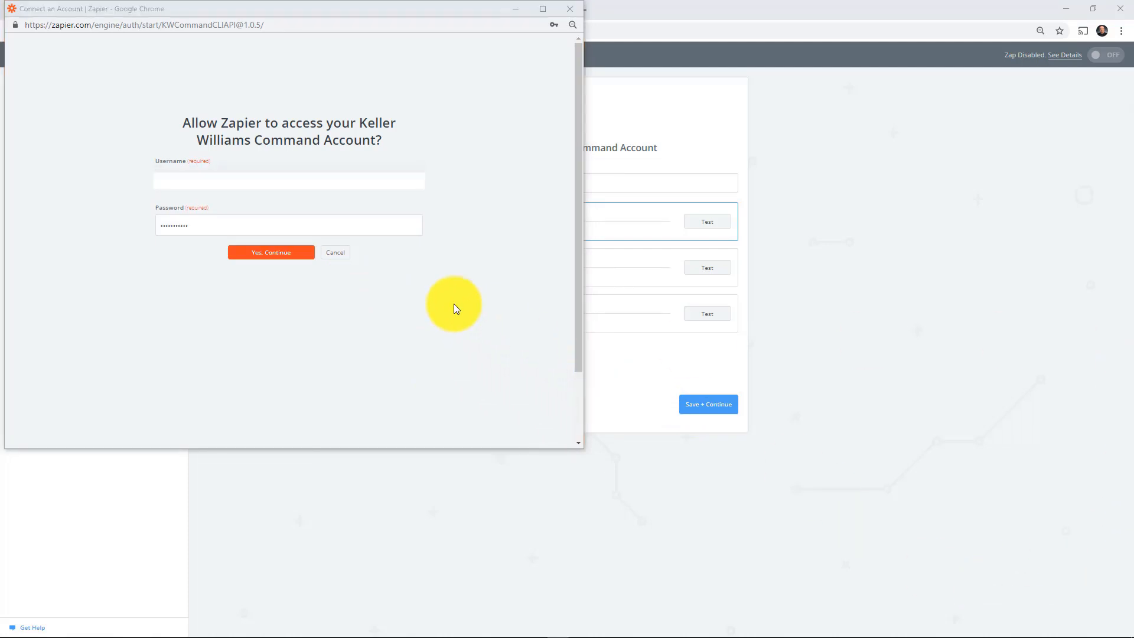
left_click(284, 255)
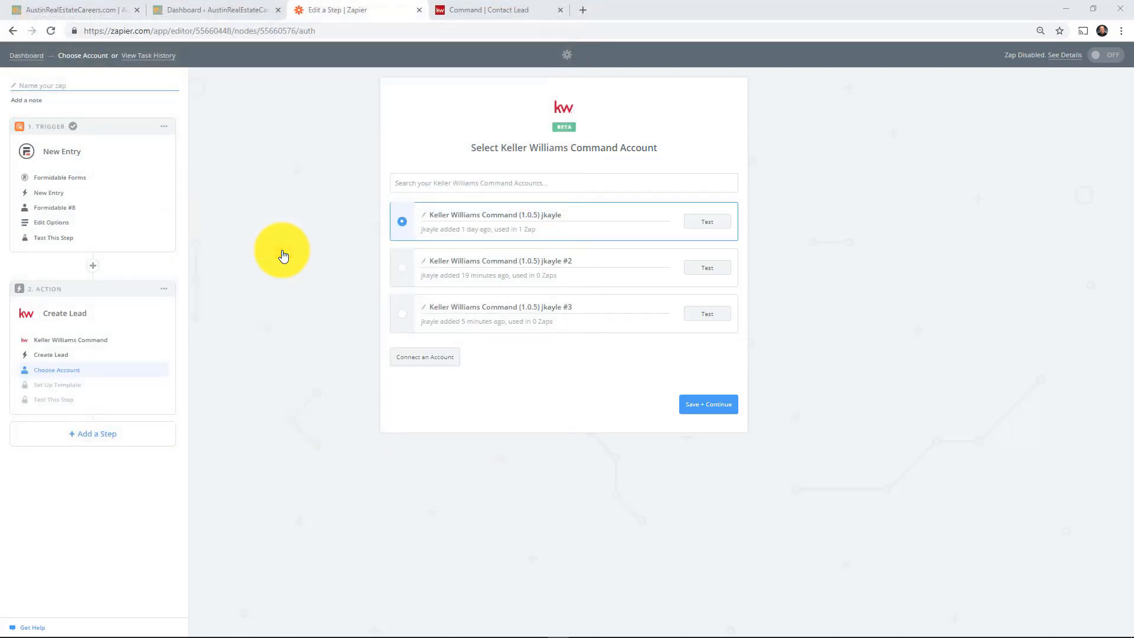
left_click(715, 363)
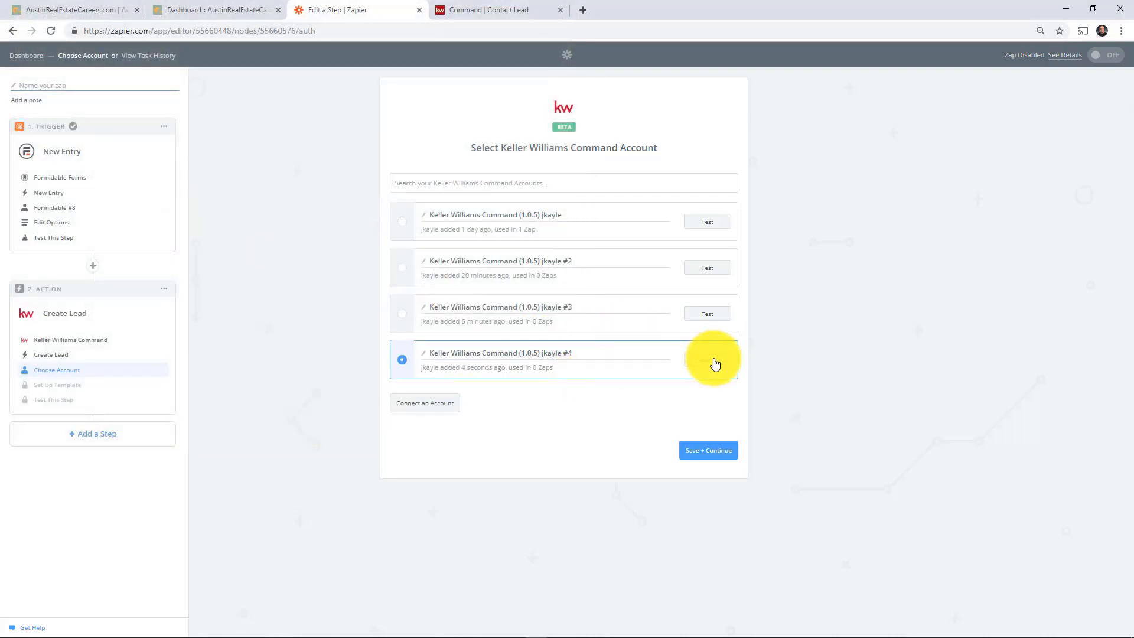
left_click(716, 455)
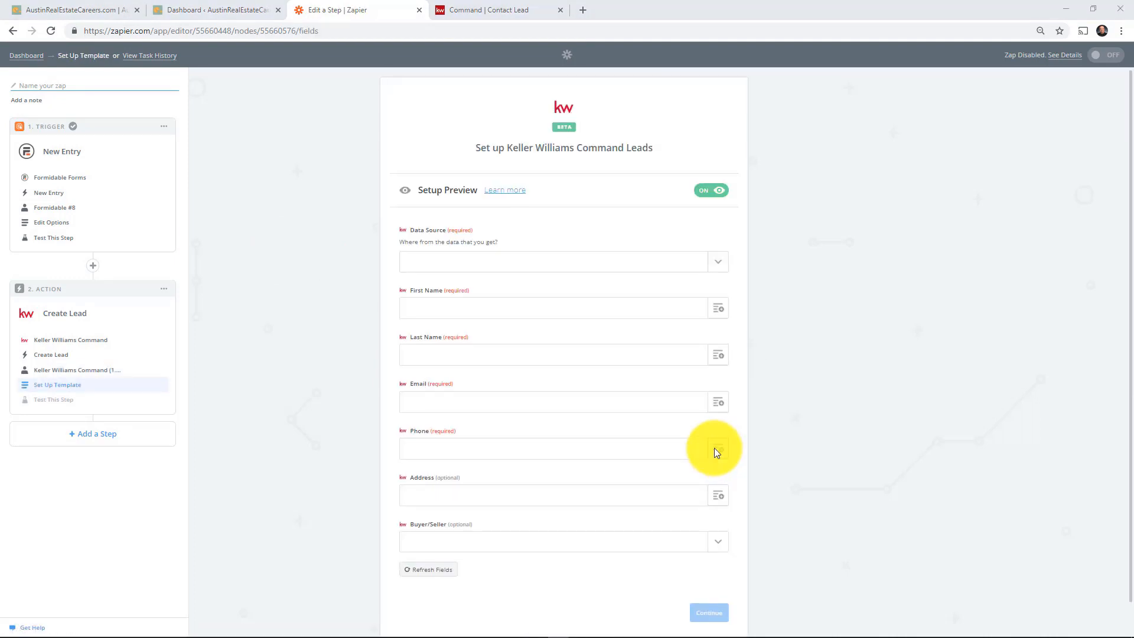
Step: Set the Create Lead action's data source to Other
left_click(718, 264)
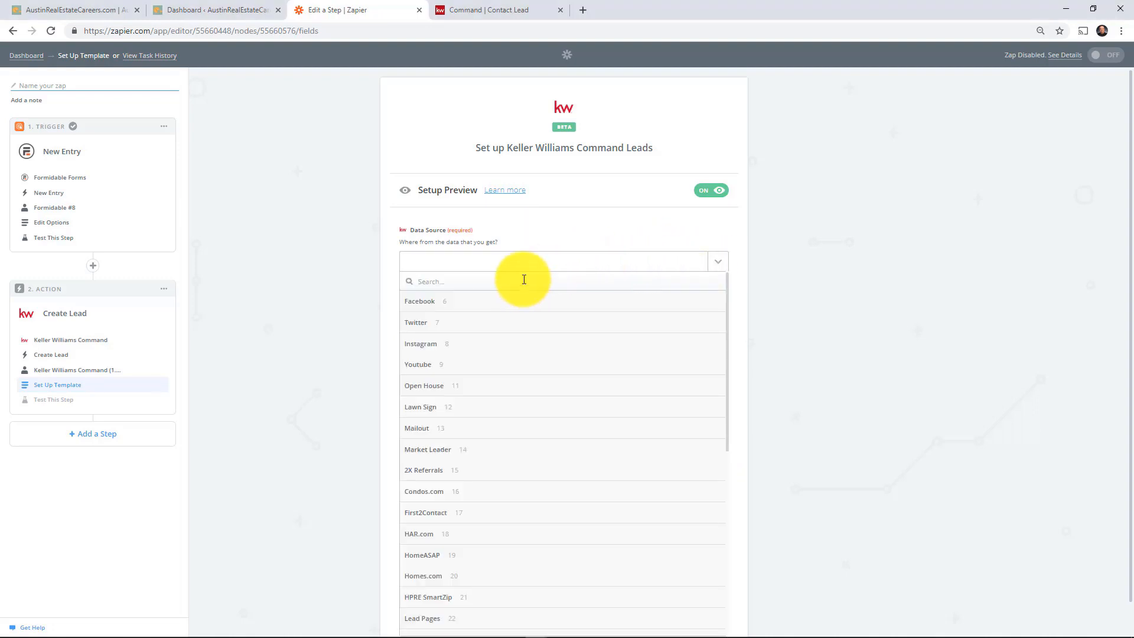
type("other")
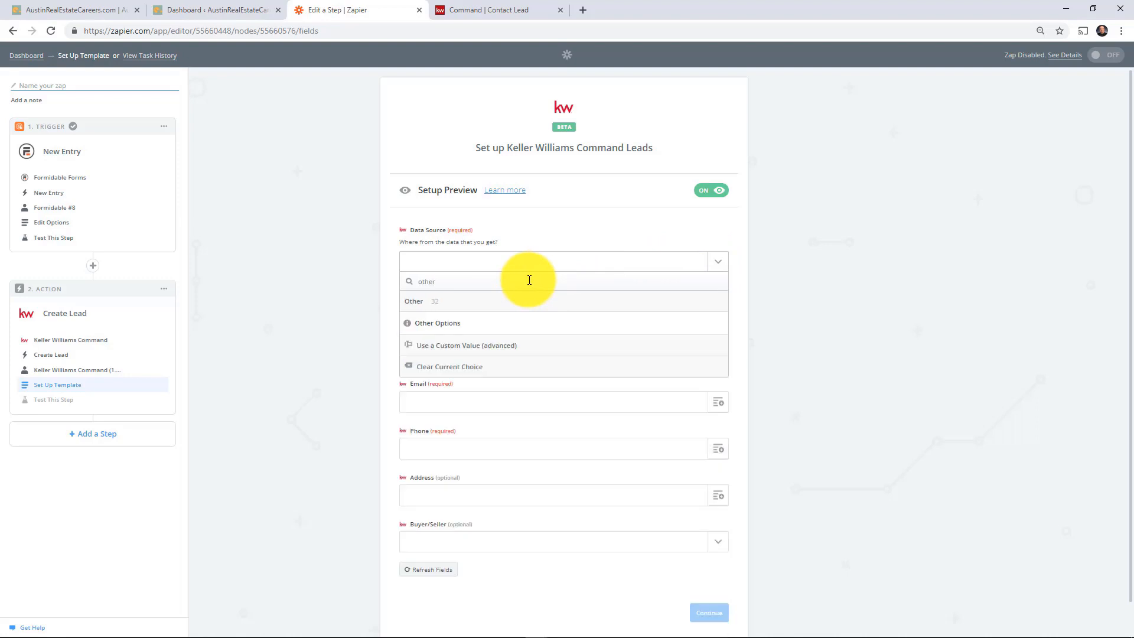
left_click(455, 302)
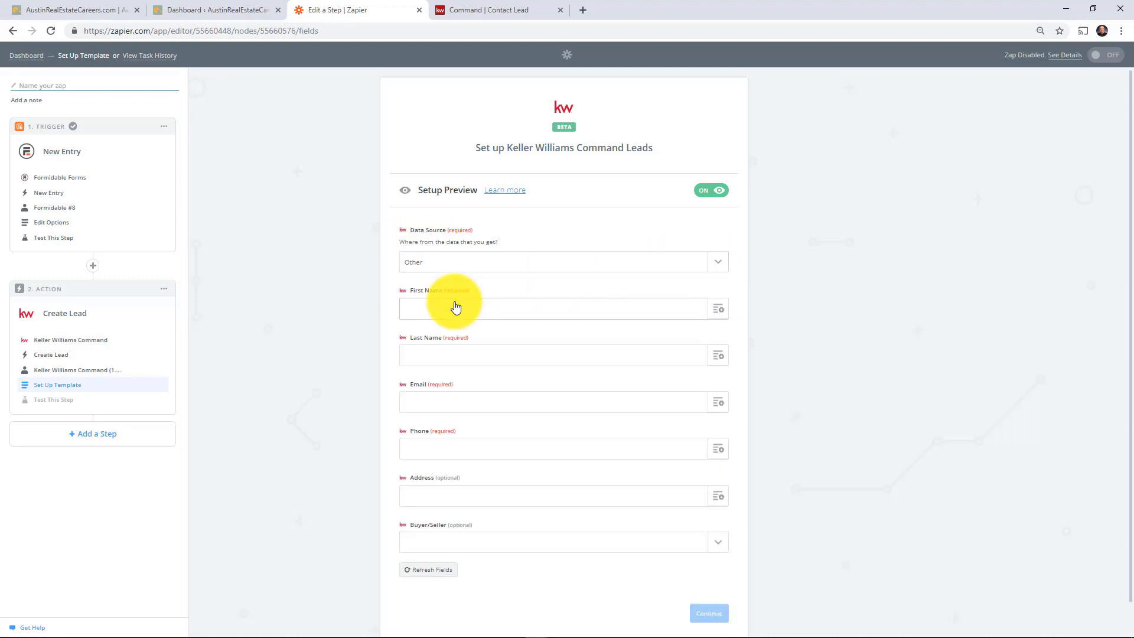
Step: Map the lead's First Name, Last Name and Email fields to the matching fields of the New Entry trigger
left_click(720, 310)
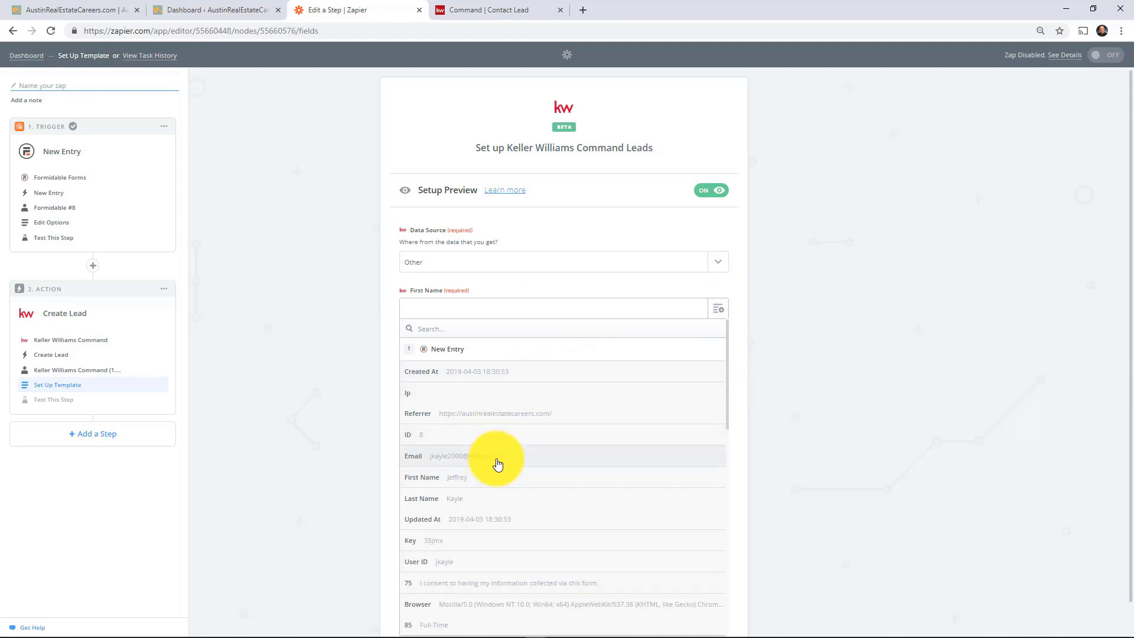
left_click(493, 478)
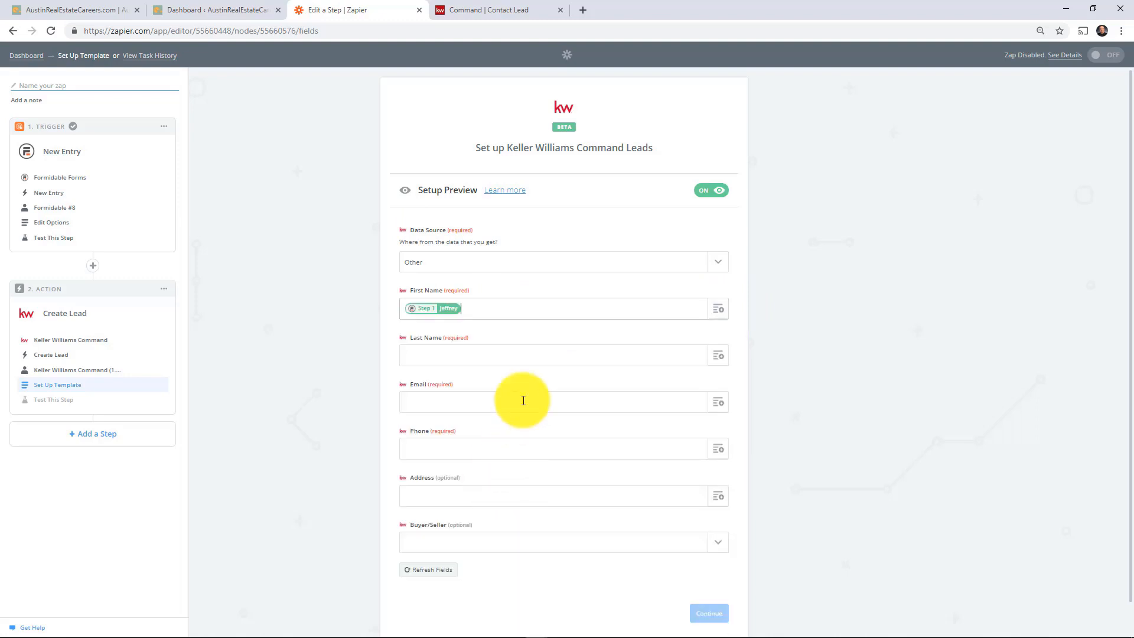
left_click(719, 356)
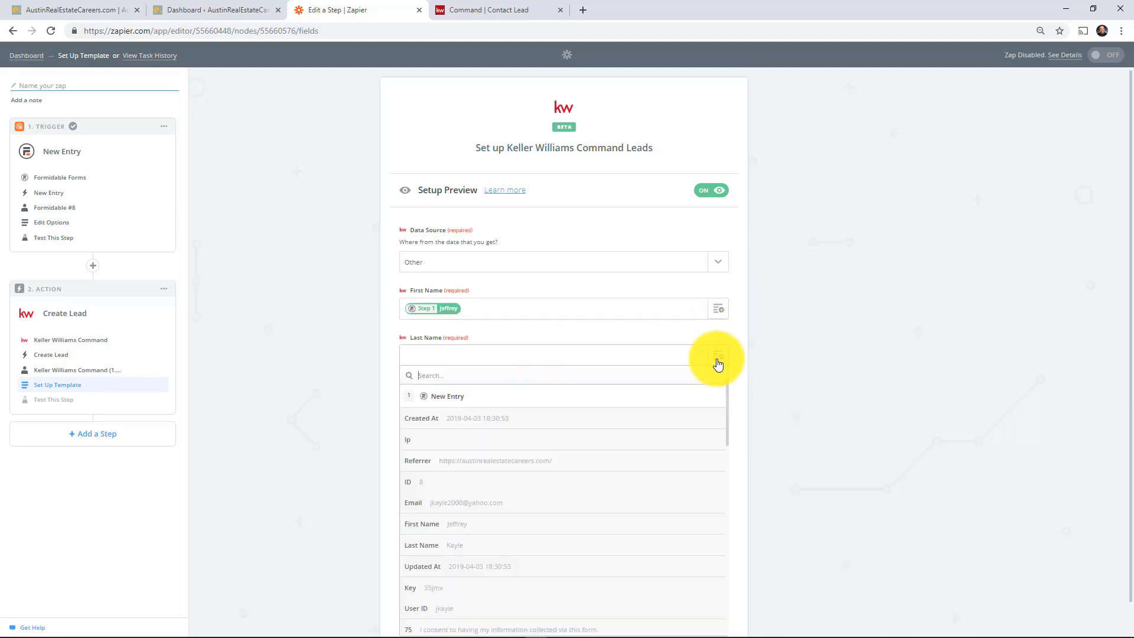
left_click(467, 543)
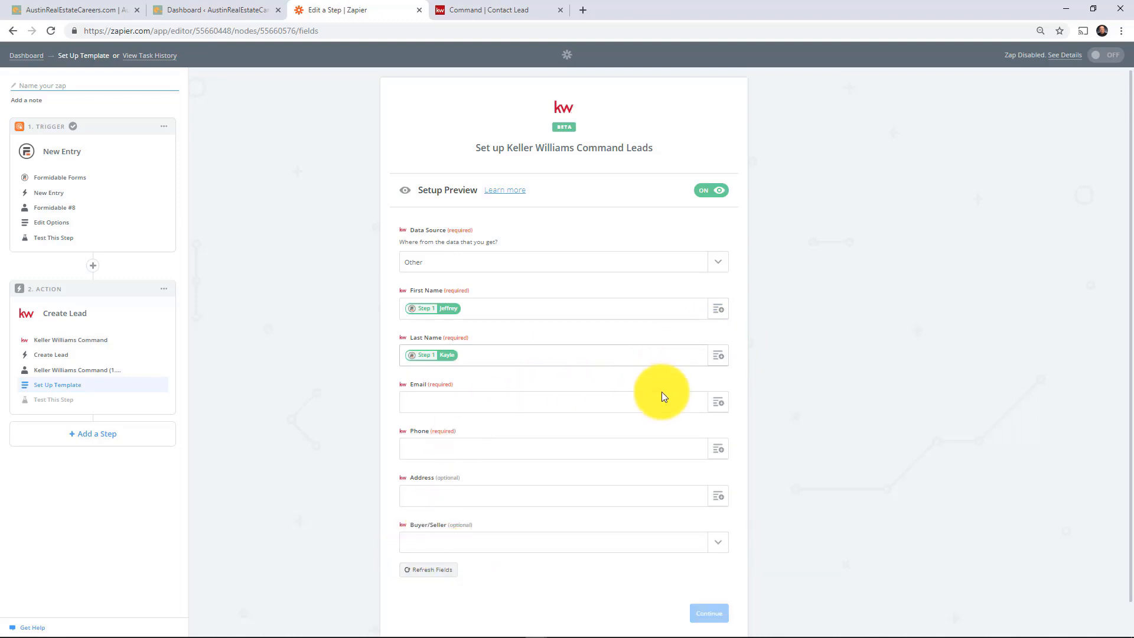
left_click(718, 404)
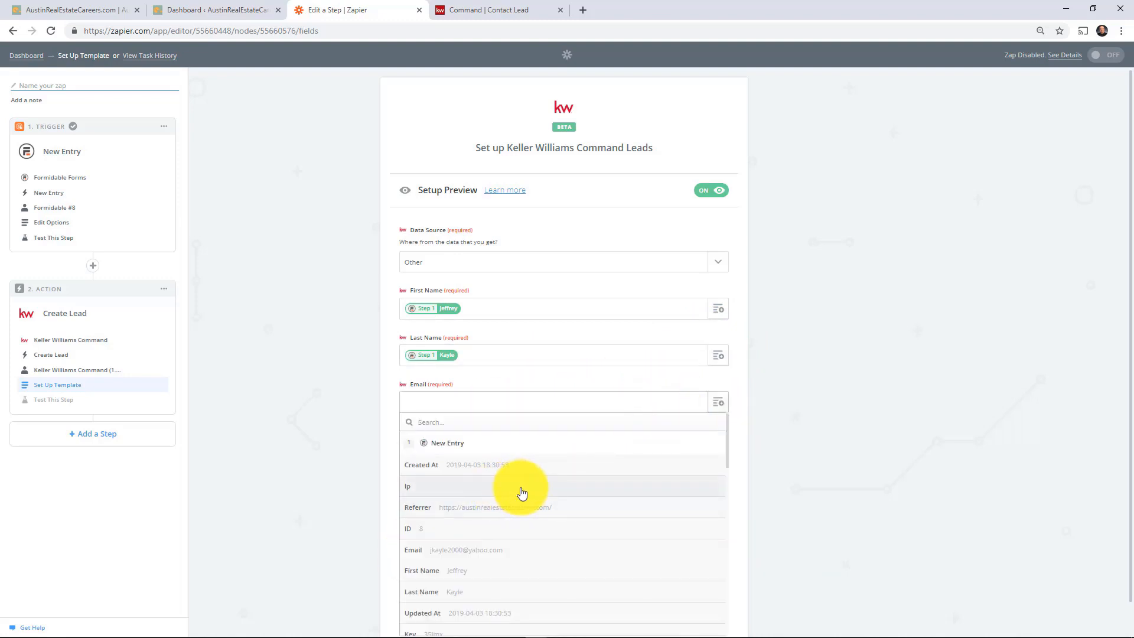
left_click(467, 551)
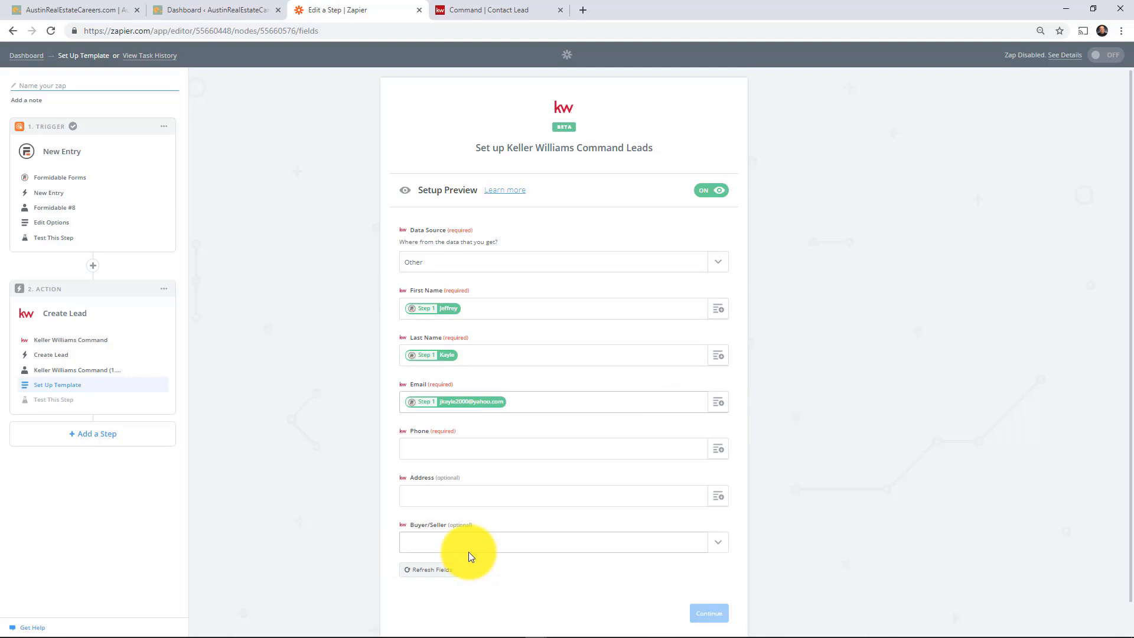
Step: Map the lead's Phone to the form entry's Mobile field and its Address to the entry's Referrer field
scroll(434, 559, "down", 1)
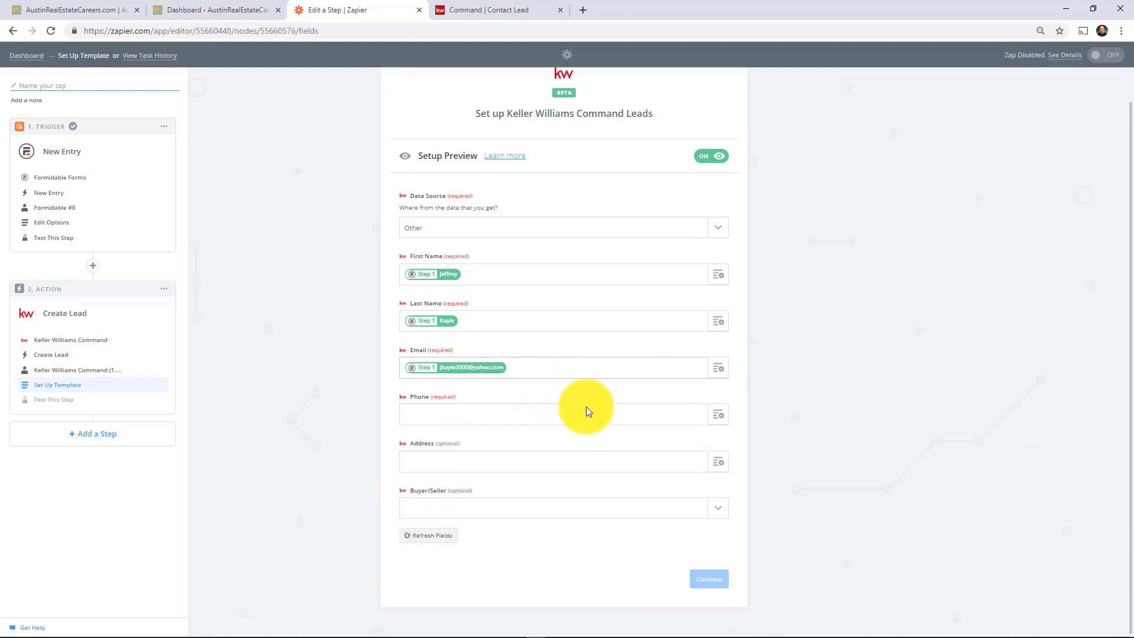
left_click(718, 414)
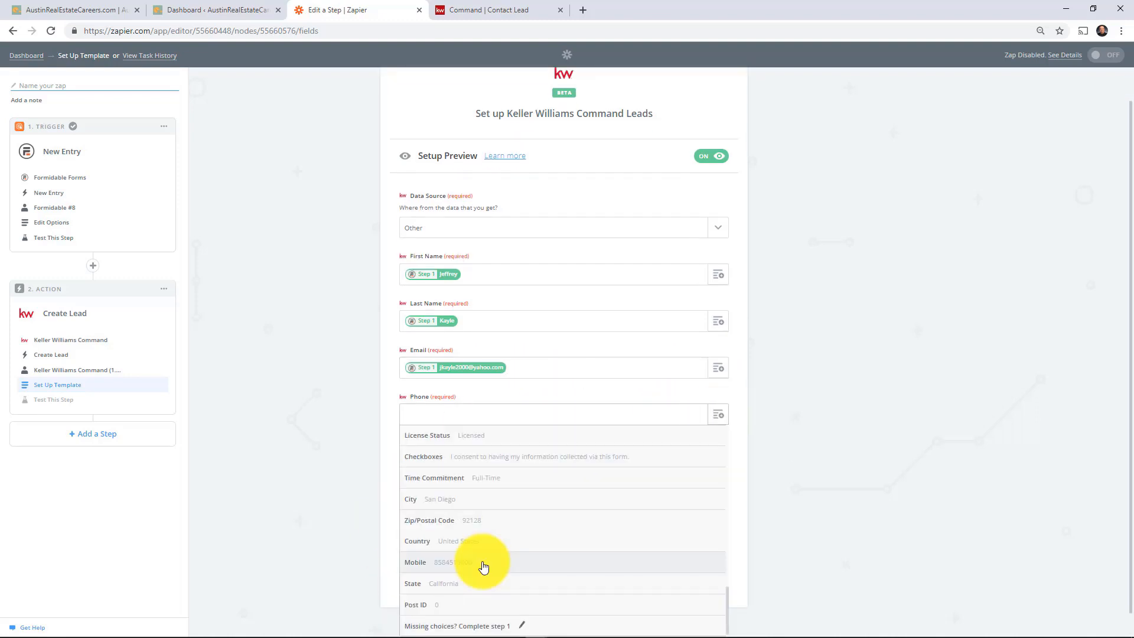
left_click(484, 564)
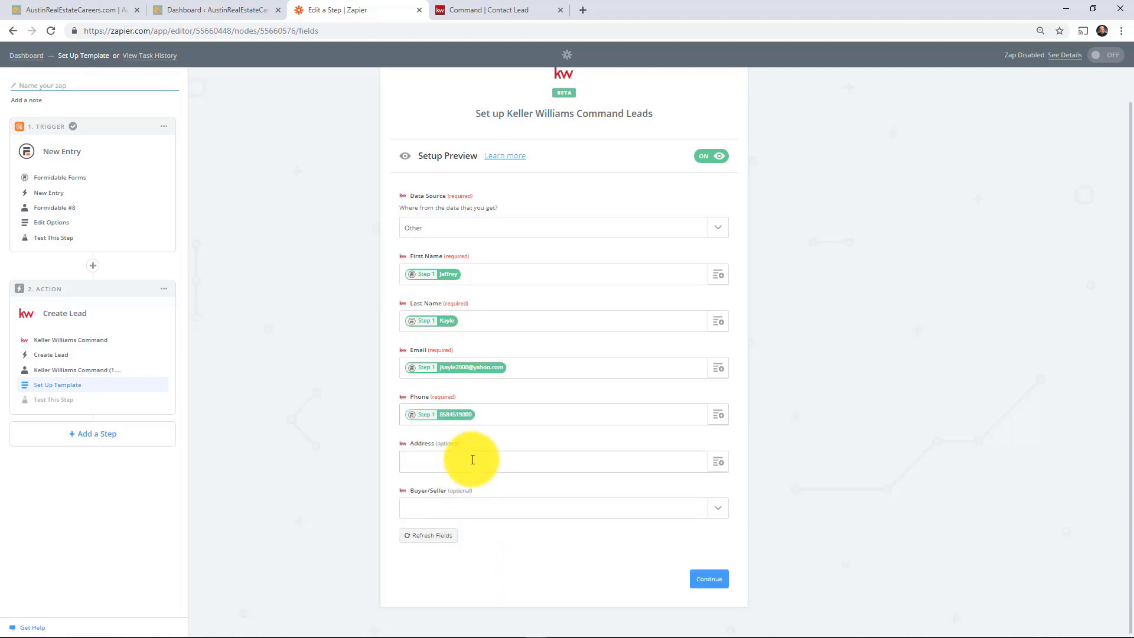
left_click(718, 463)
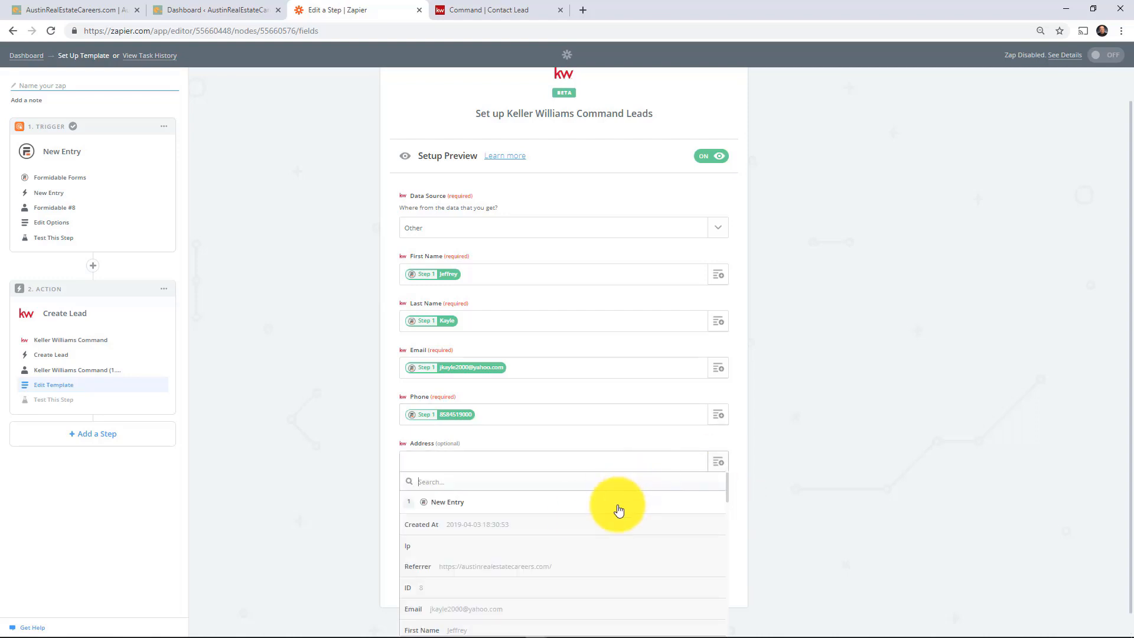
left_click(515, 568)
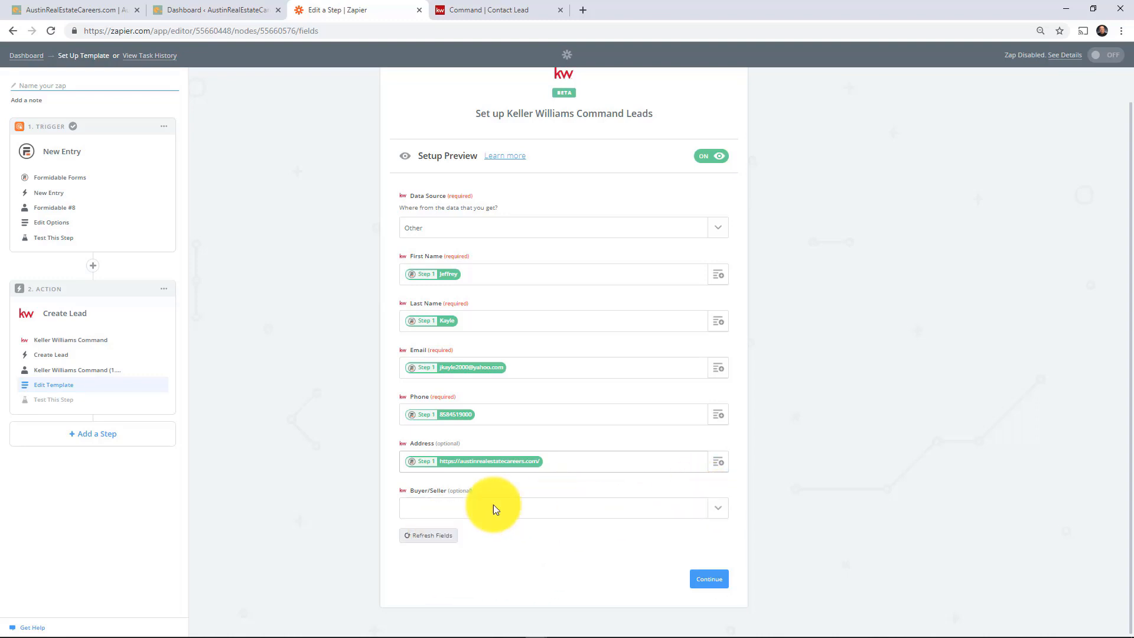
Step: Accept the lead template, send a test lead to Keller Williams Command and finish the action setup
left_click(709, 578)
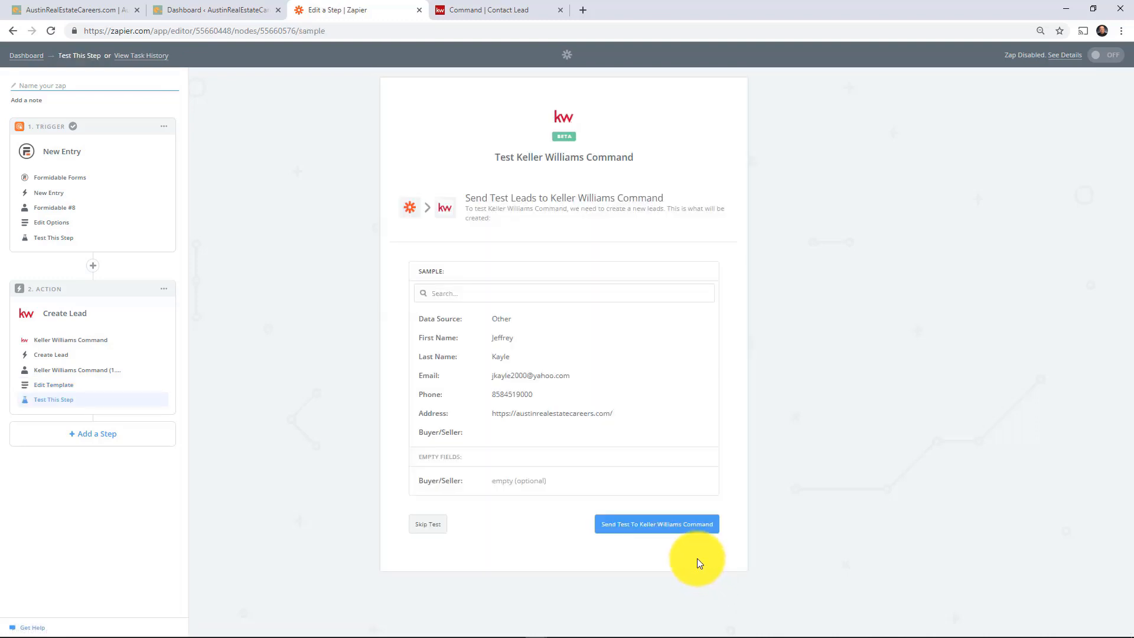
left_click(670, 528)
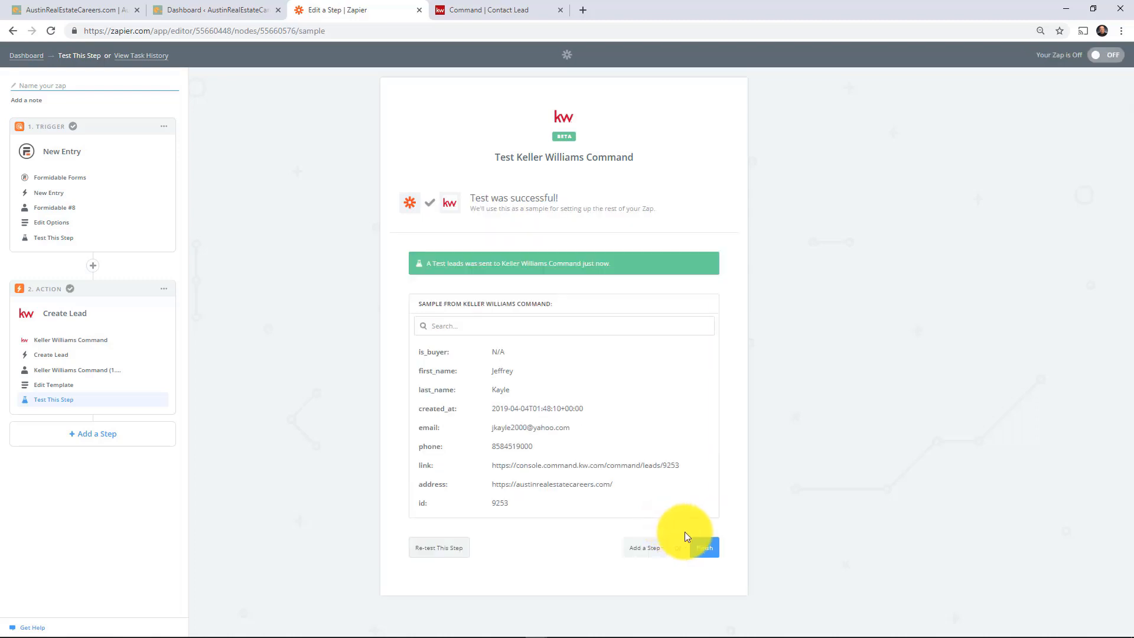
left_click(711, 551)
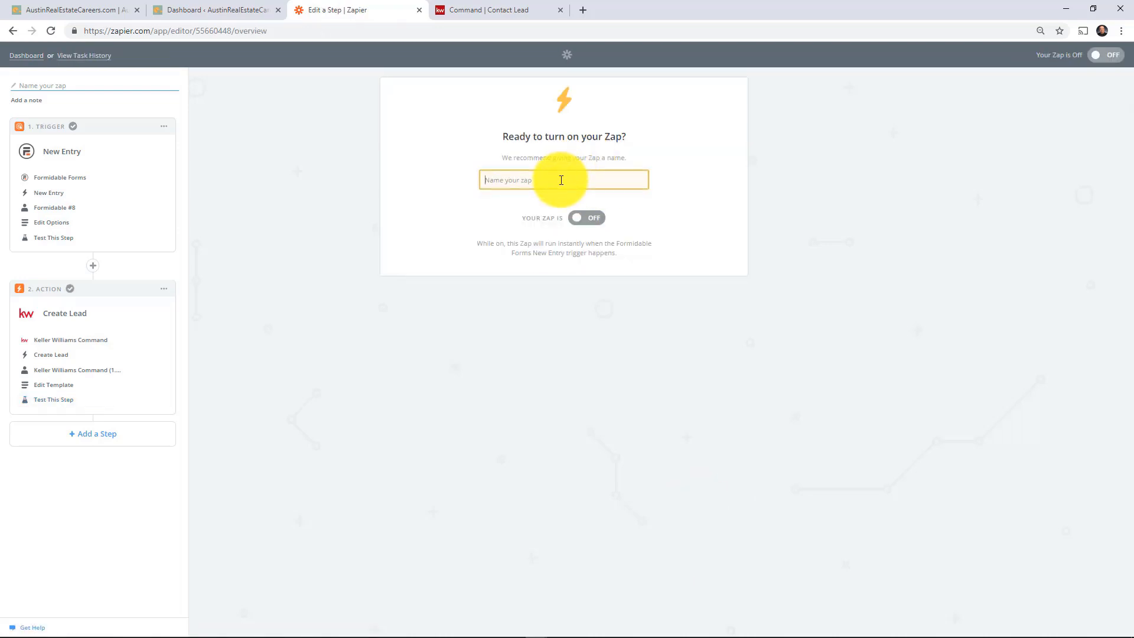
Step: Name the zap "Connect Recruiting Site To Command" and turn it on
type("Connect Recruiting Site To Command")
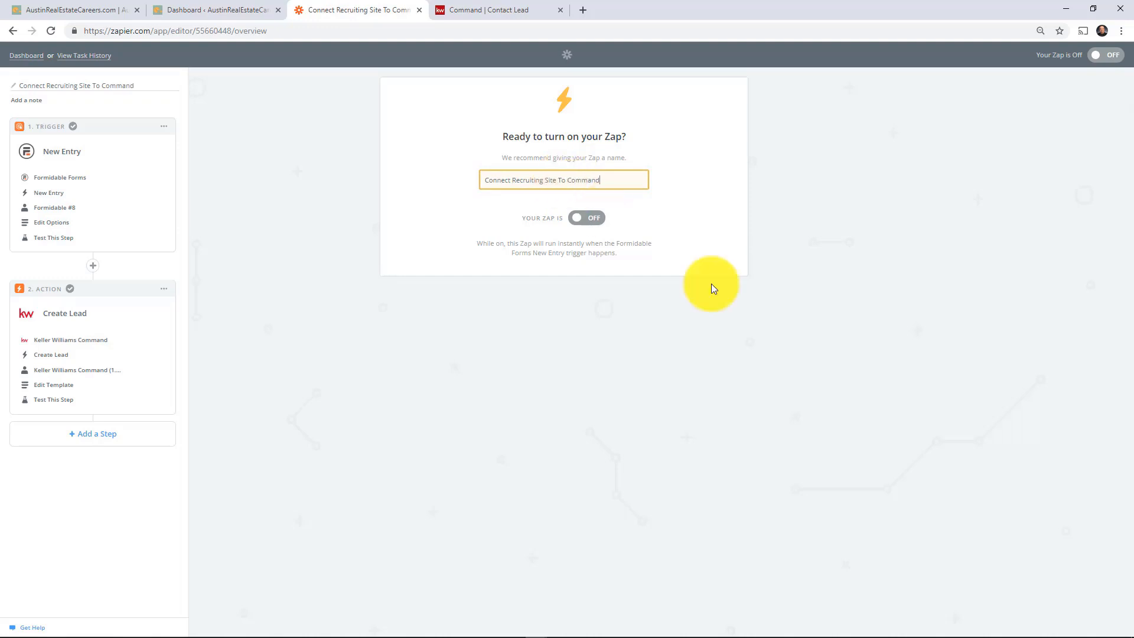
left_click(593, 221)
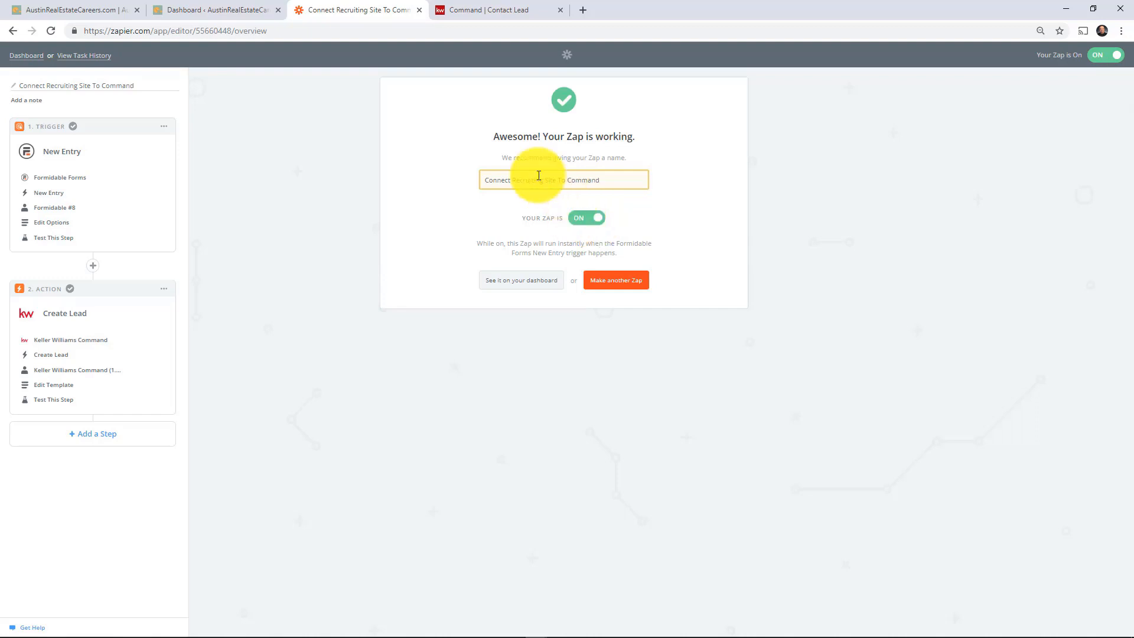
Step: Switch to Keller Williams Command's Leads list to check for the test lead
left_click(519, 8)
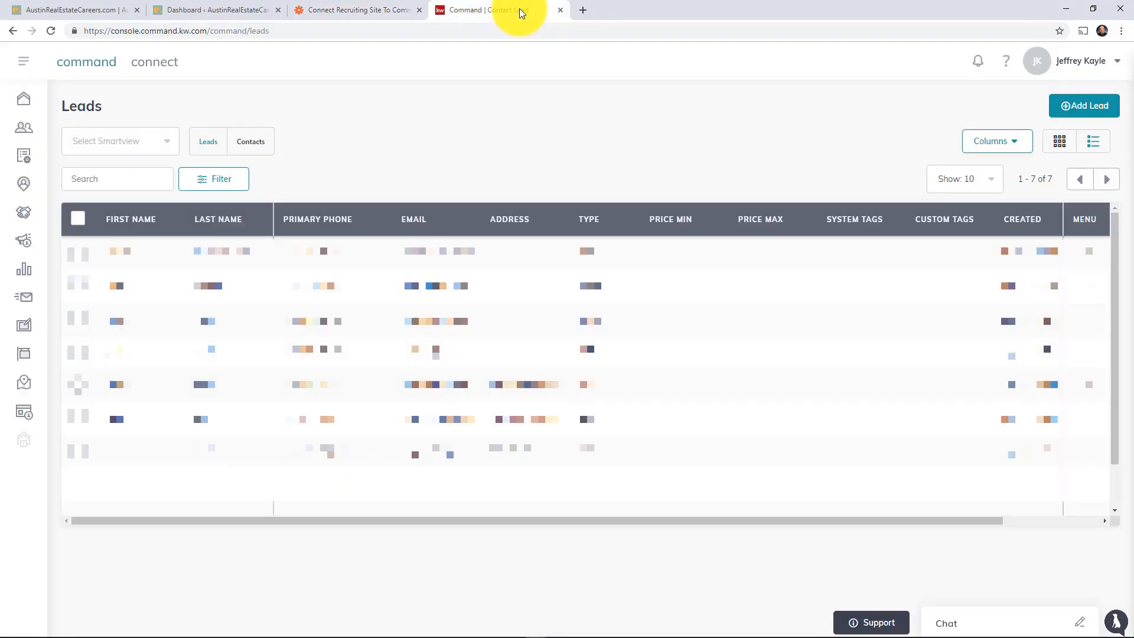